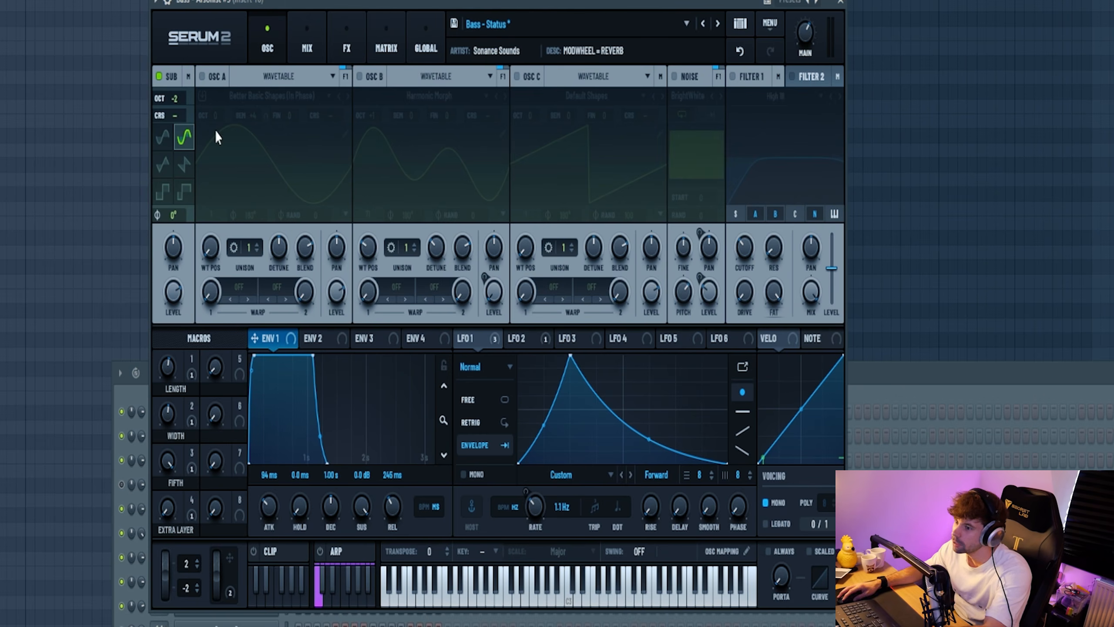
# Turn on oscillator A, noise and filter 1 in the bass patch, plus its distortion, equalizer, compressor, reverb and delay effects
pyautogui.click(202, 76)
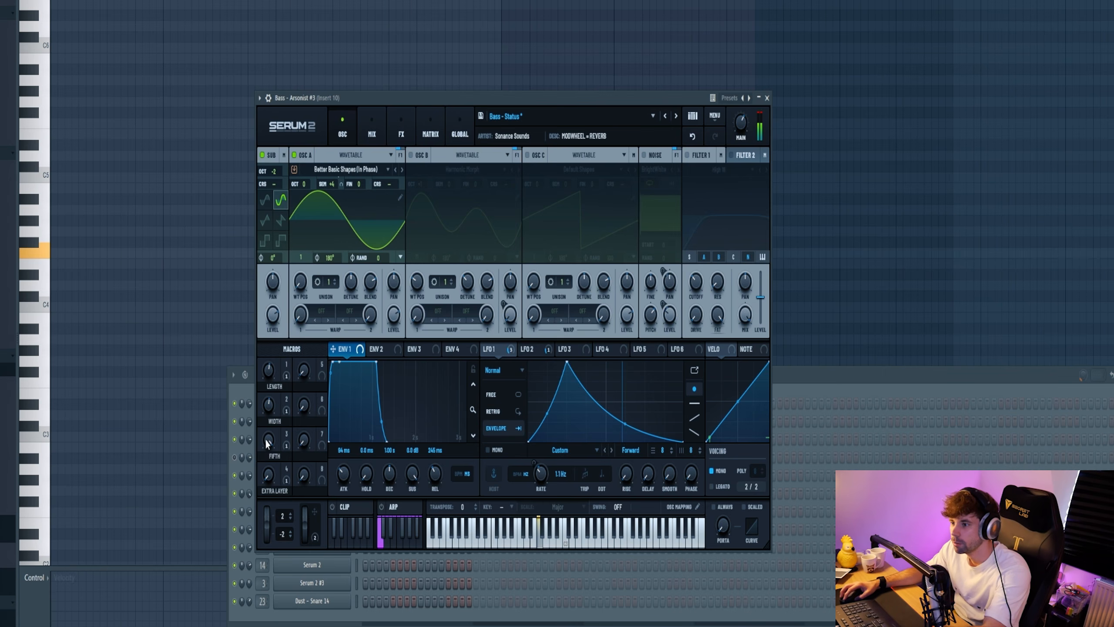
pyautogui.click(644, 155)
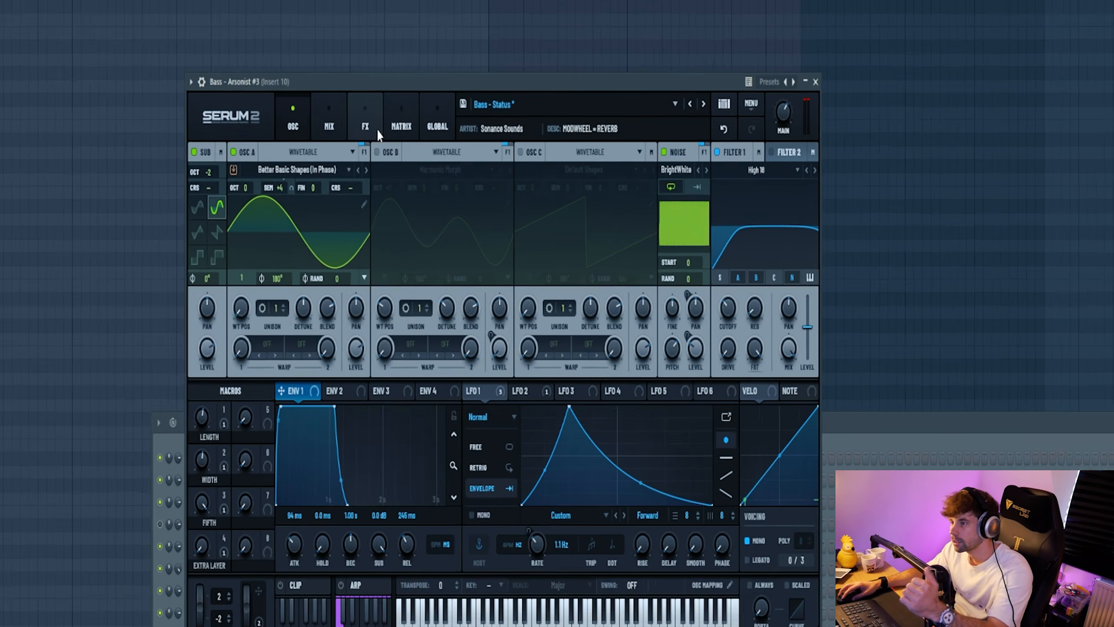
pyautogui.click(400, 132)
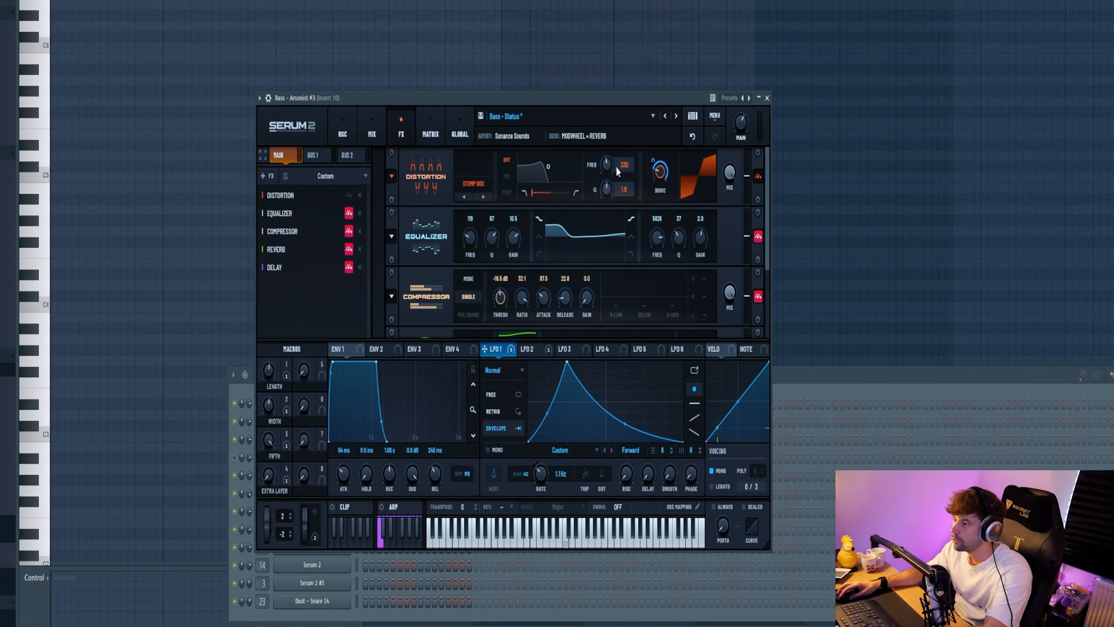
pyautogui.moveTo(659, 179)
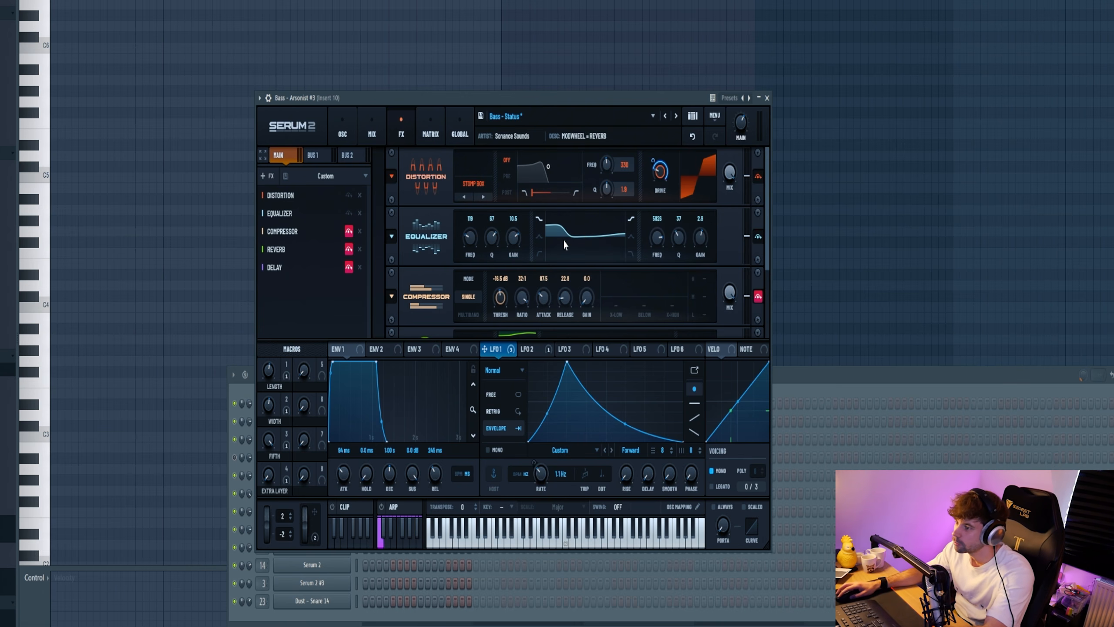
pyautogui.scroll(-1, 758, 274)
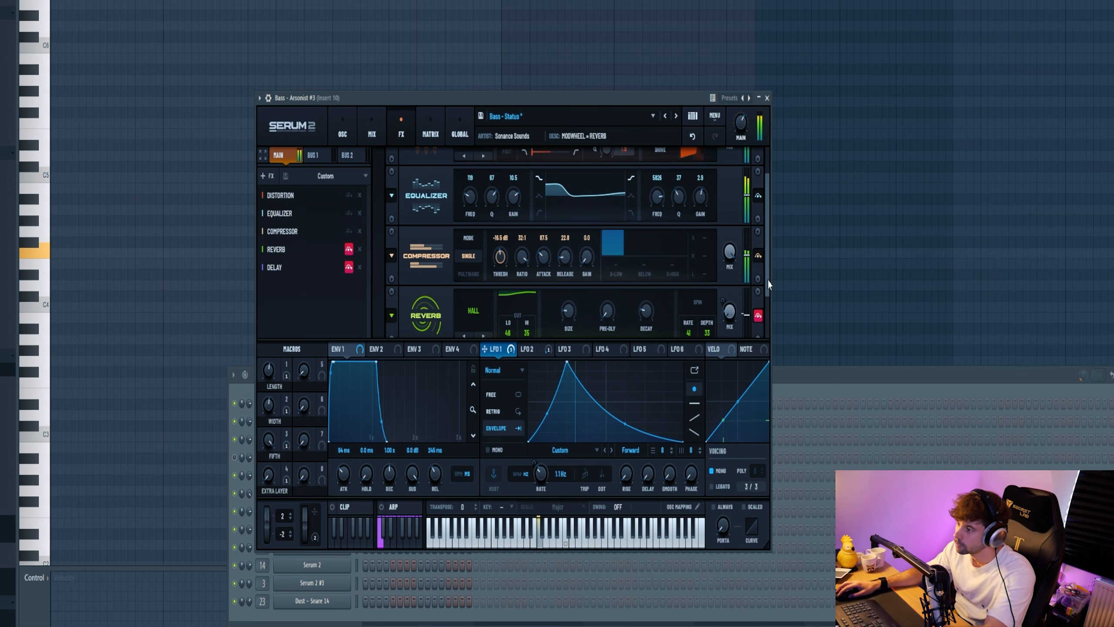
pyautogui.scroll(-2, 768, 292)
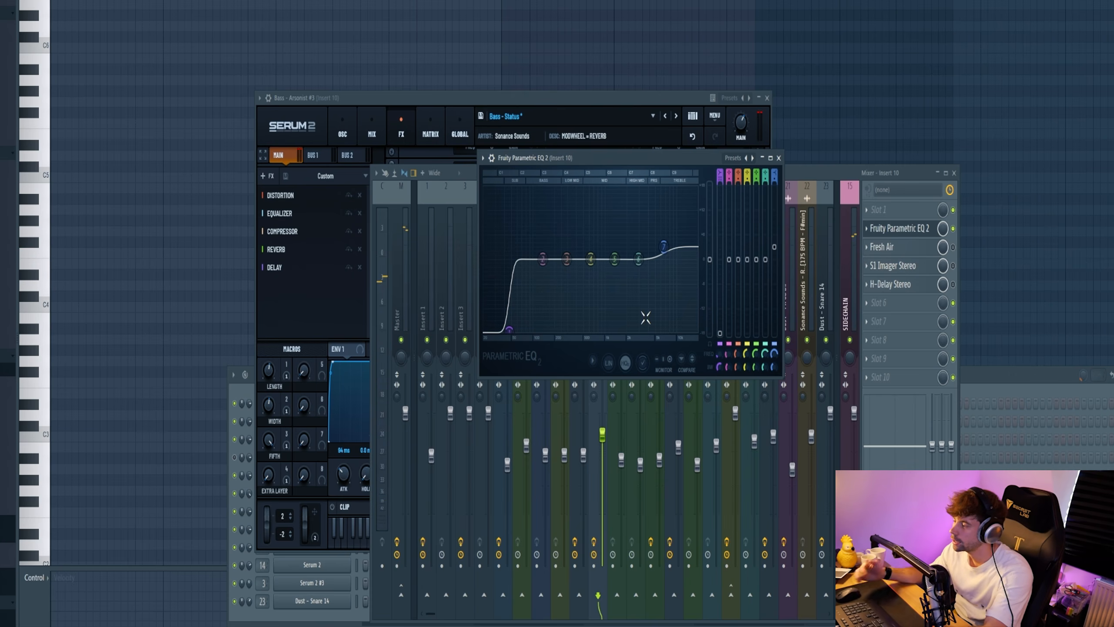
# Enable S1 Imager Stereo and H-Delay Stereo in the effect chain of mixer insert 10
pyautogui.click(890, 263)
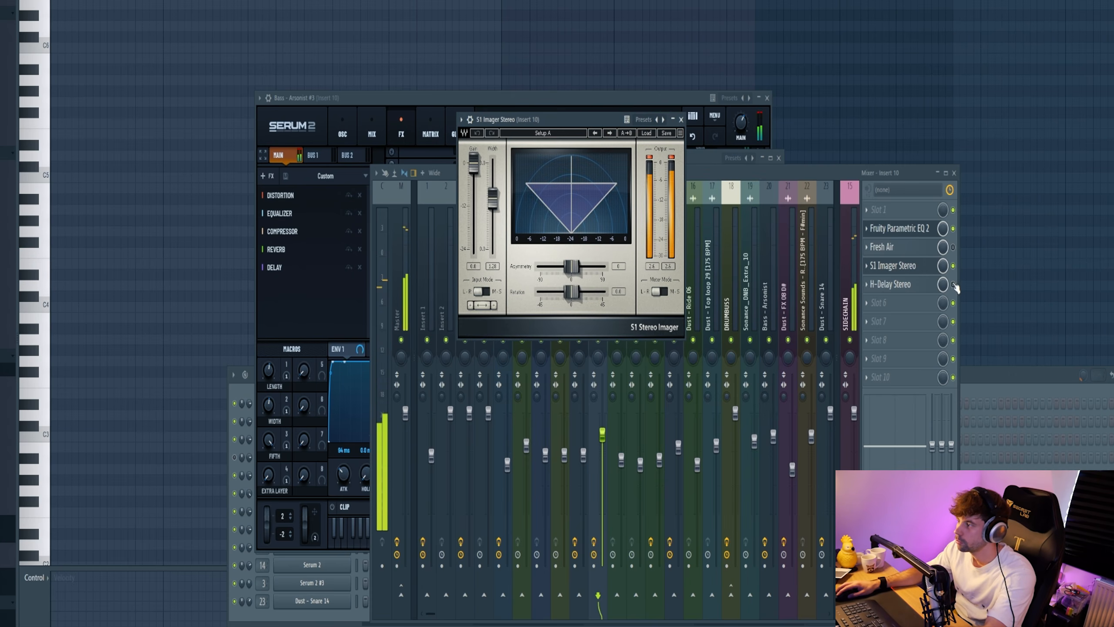
pyautogui.click(890, 284)
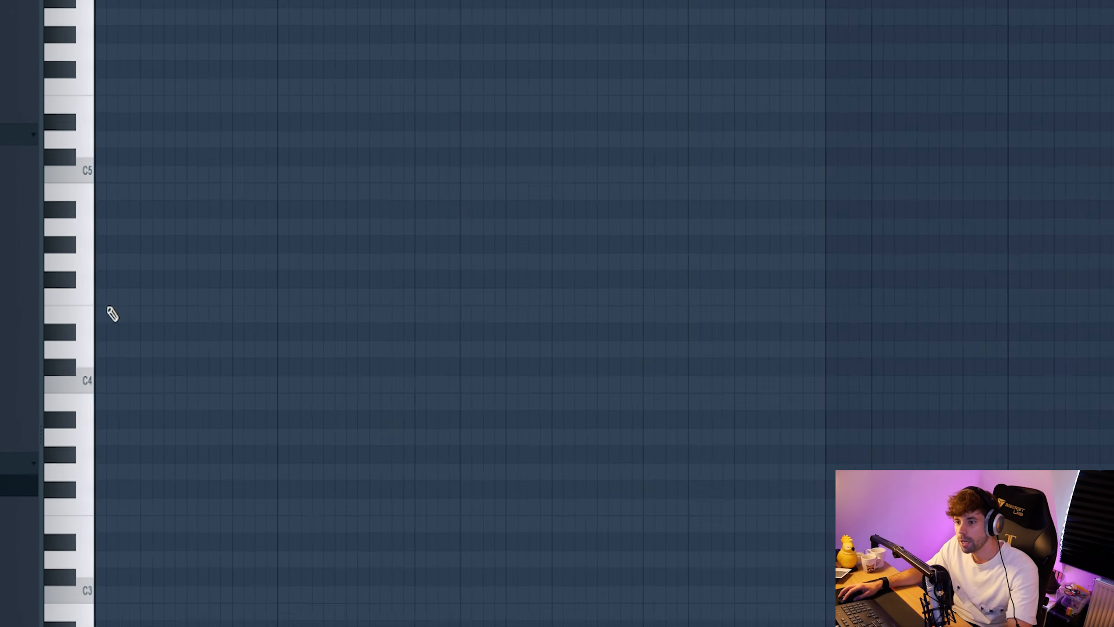
# Draw a bass phrase of an F4 note, three short F#4 notes and another F4, and play it
pyautogui.click(110, 310)
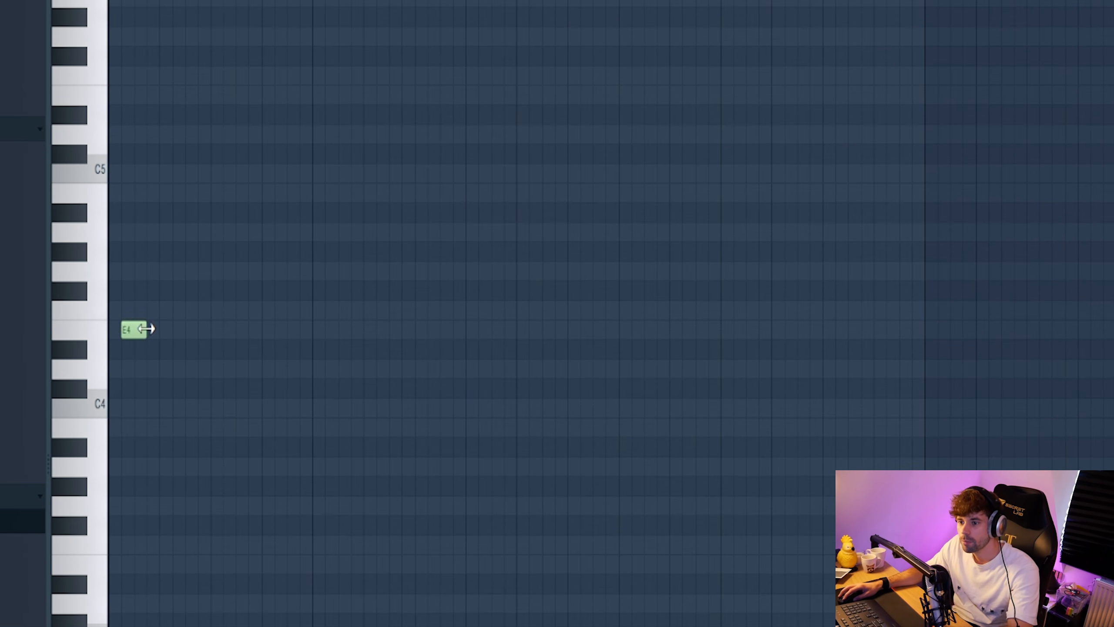
pyautogui.moveTo(120, 312); pyautogui.dragTo(97, 286)
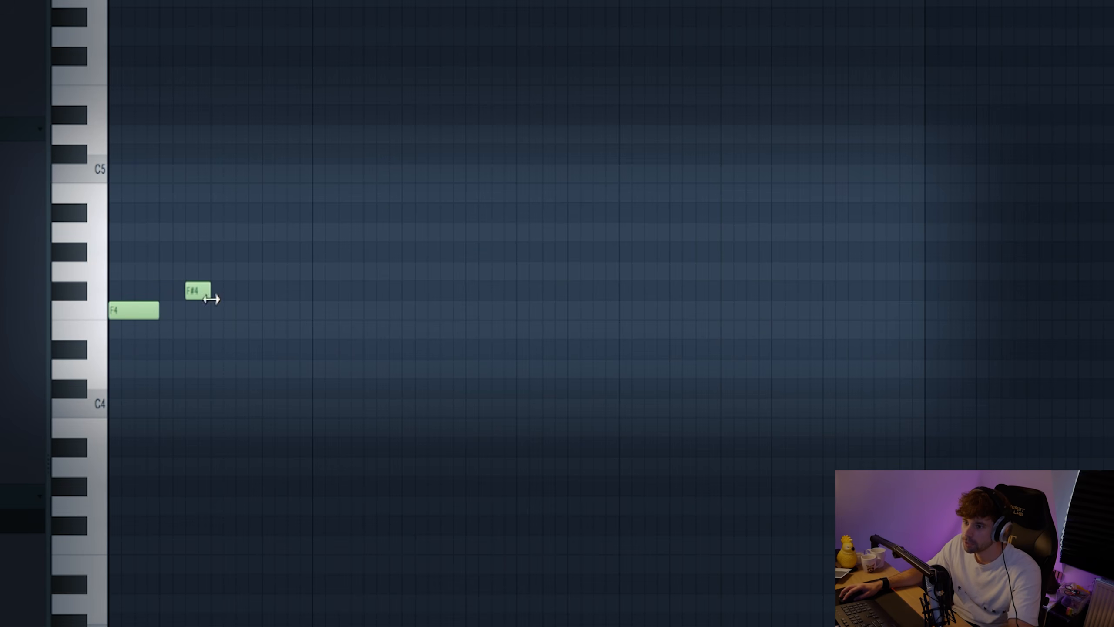
pyautogui.click(244, 295)
pyautogui.moveTo(254, 292); pyautogui.dragTo(313, 311)
pyautogui.press('space')
pyautogui.click(266, 315)
pyautogui.press('space')
# Select the whole bass phrase and place a copy of it further along the piano roll, leaving a gap between them
pyautogui.hotkey('ctrl', 'a')
pyautogui.moveTo(128, 305); pyautogui.dragTo(539, 328)
pyautogui.moveTo(371, 466); pyautogui.dragTo(8, 12)
pyautogui.moveTo(320, 1); pyautogui.dragTo(484, 251)
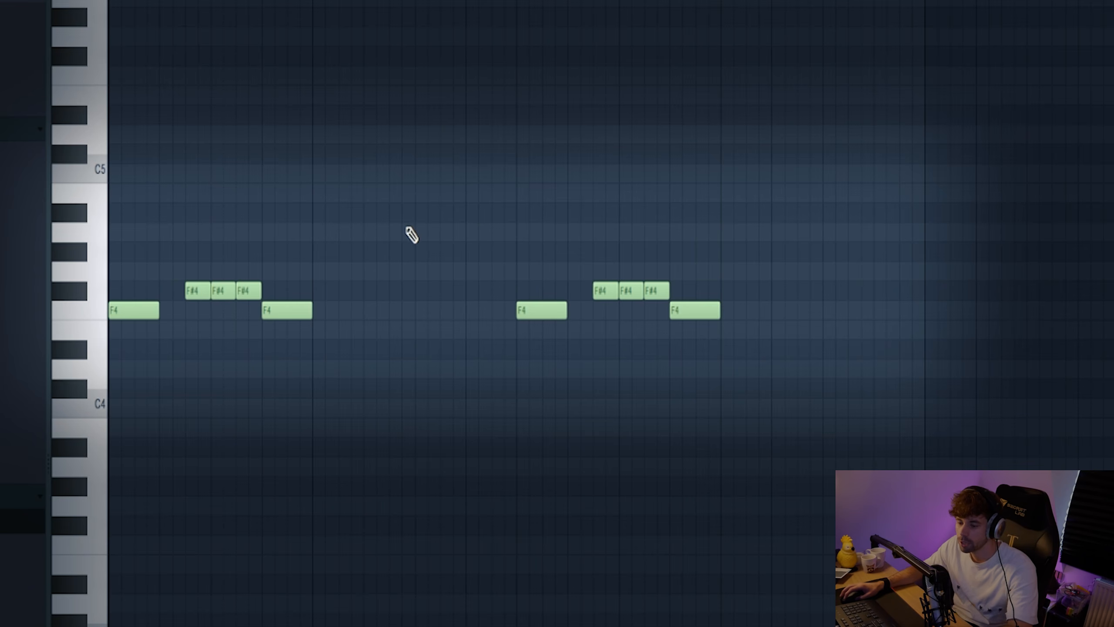
# Add a G#4 note just before the copied phrase and lower the copy's middle F#4 and final F4 notes
pyautogui.click(471, 252)
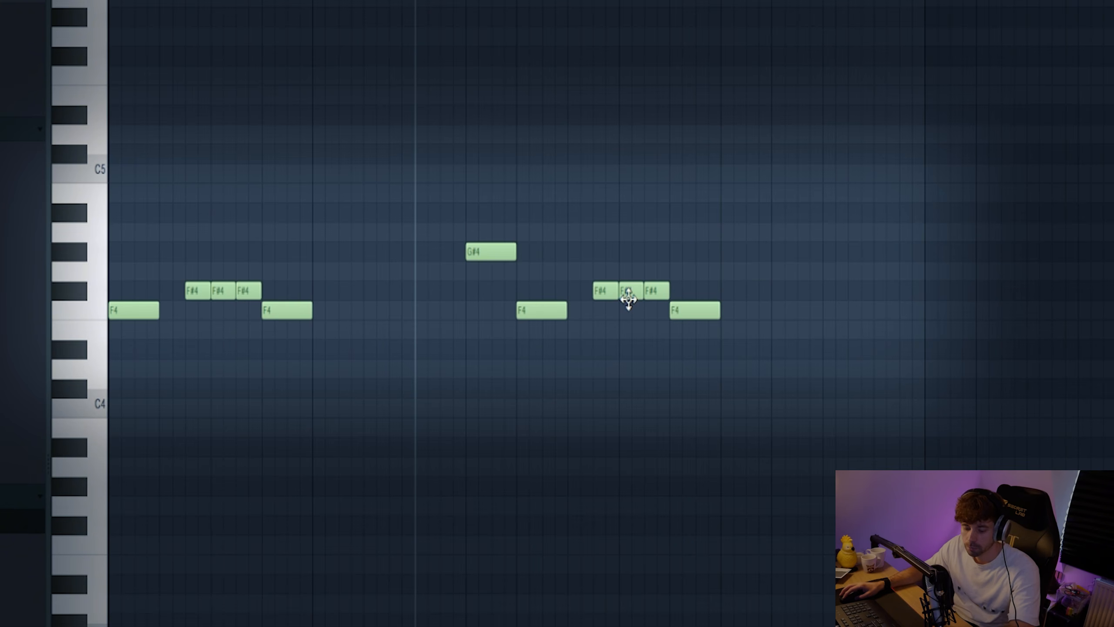
pyautogui.press('space')
pyautogui.moveTo(627, 300); pyautogui.dragTo(685, 372)
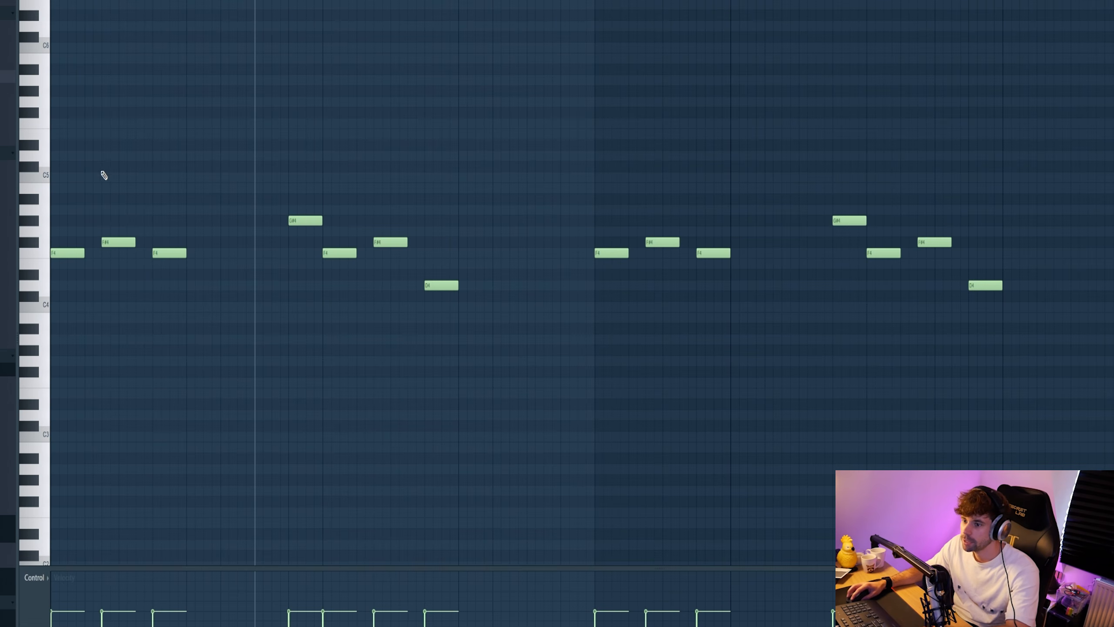
# Raise the velocity of the first F#4 note in the second bass pattern and play the bass layers together
pyautogui.click(115, 242)
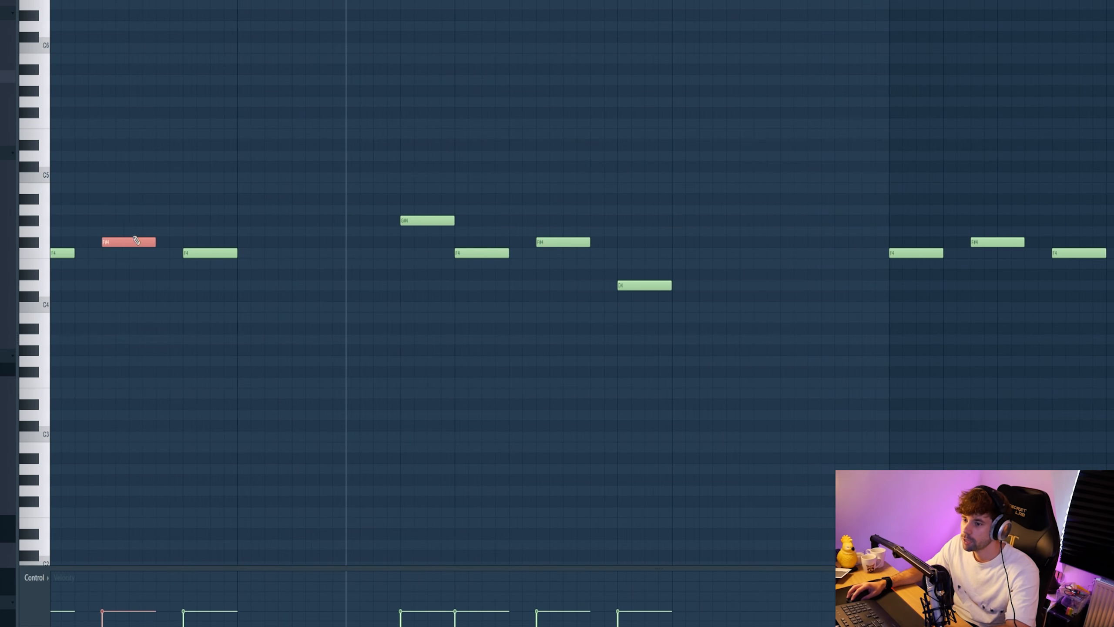
pyautogui.scroll(-3, 159, 352)
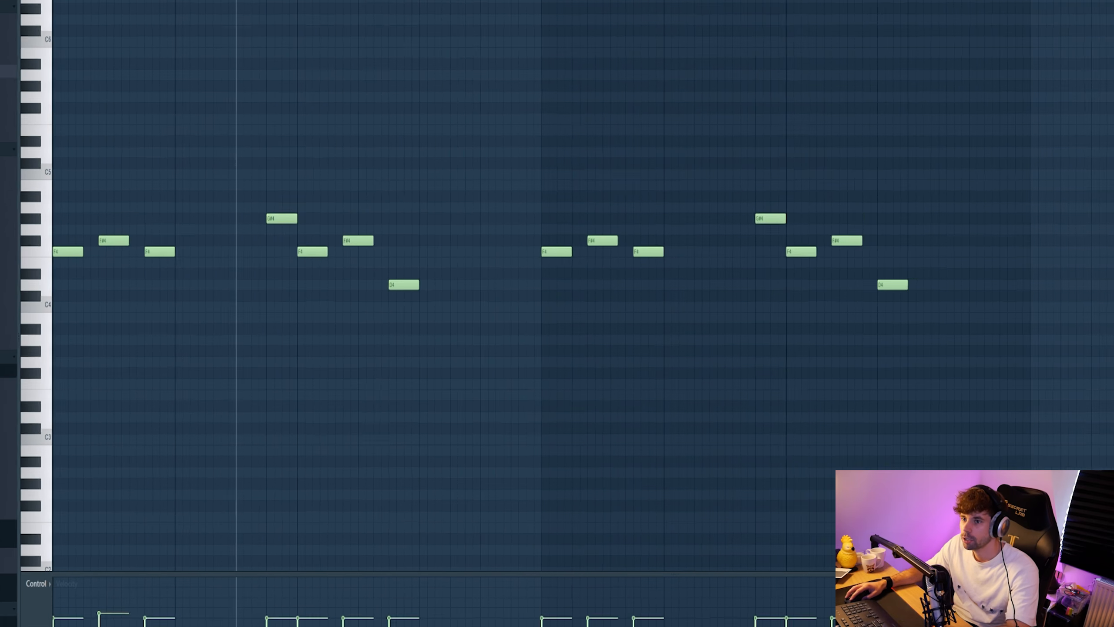
pyautogui.press('space')
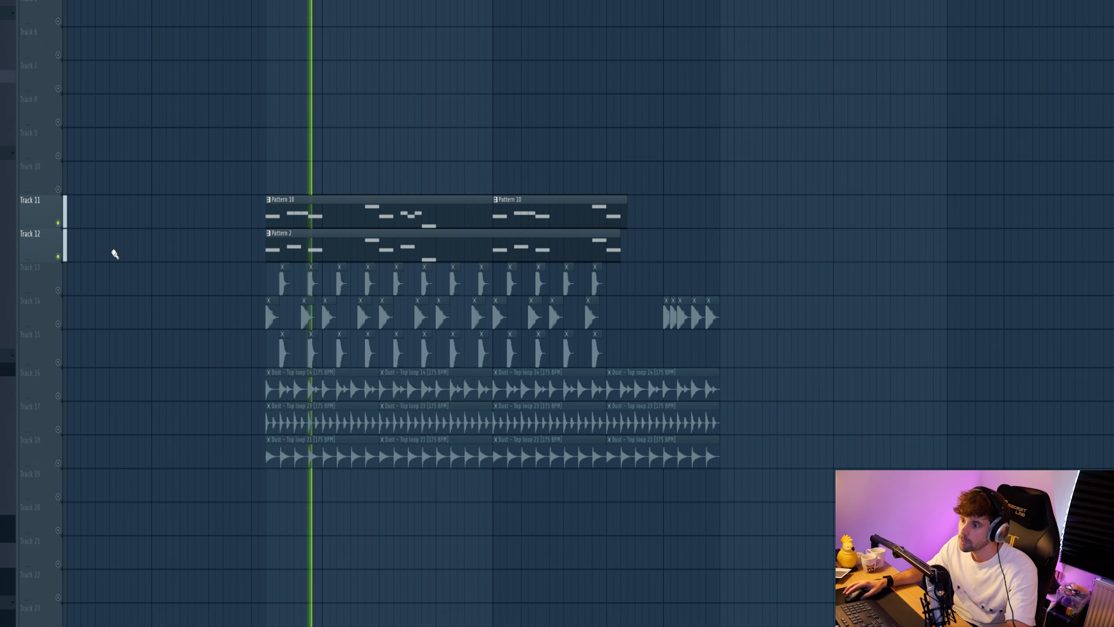
pyautogui.press('space')
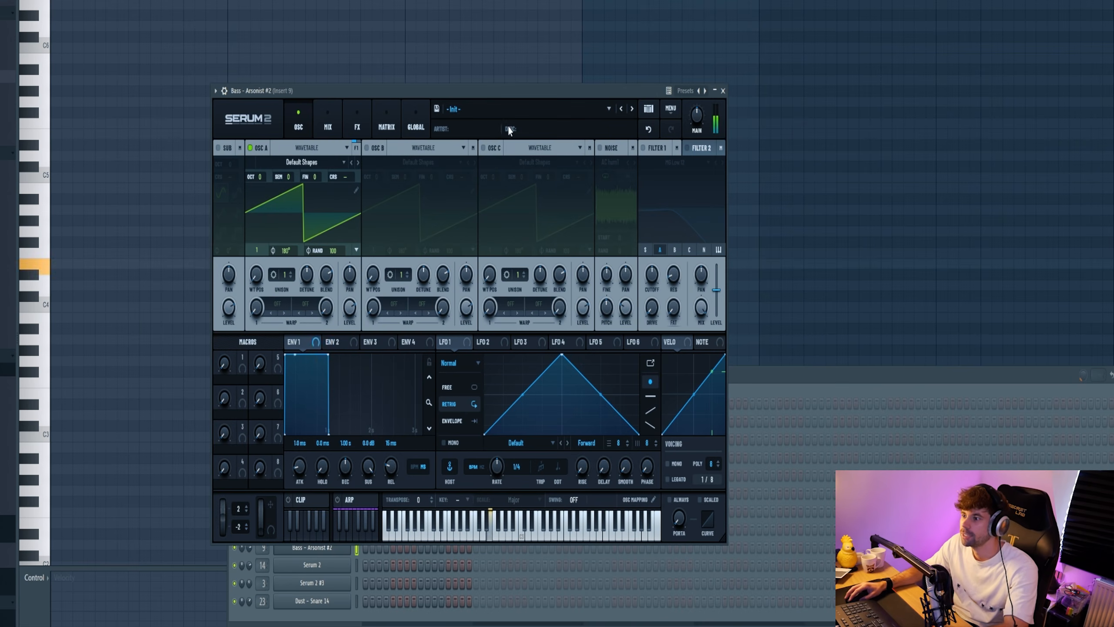
# Load the Lead - Brass preset from Sonance Sounds - Dust and audition it with a few notes
pyautogui.click(509, 111)
pyautogui.moveTo(519, 196)
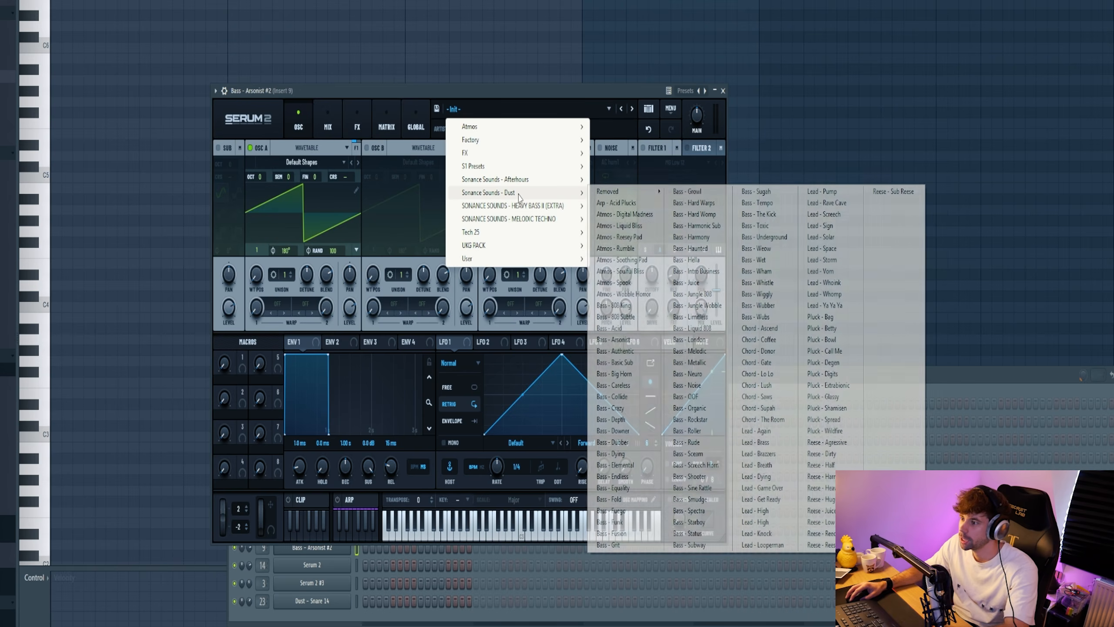
pyautogui.click(755, 442)
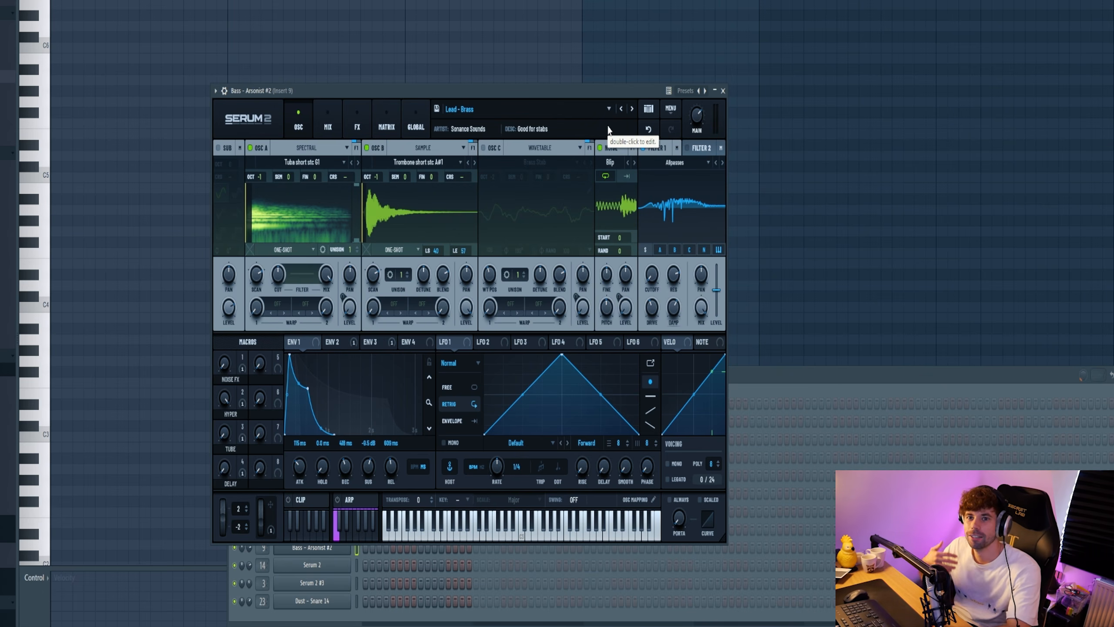
pyautogui.press('c')
pyautogui.press('c')
pyautogui.press('c')
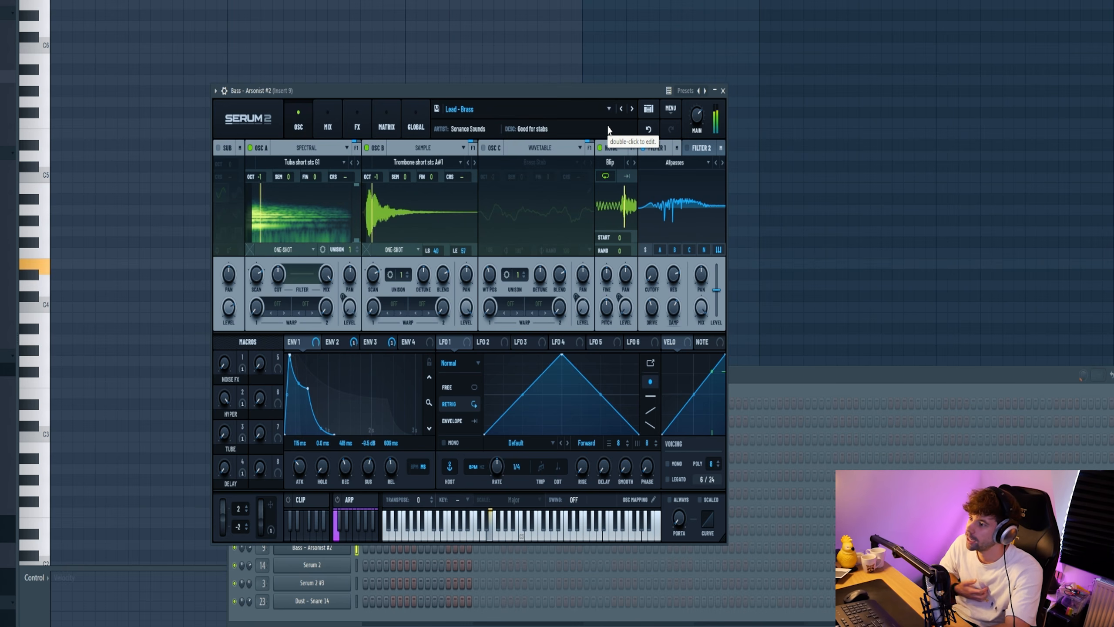
# Paste the five-note phrase into the piano roll of Bass - Arsonist #2, play it back and deselect the notes
pyautogui.click(357, 548)
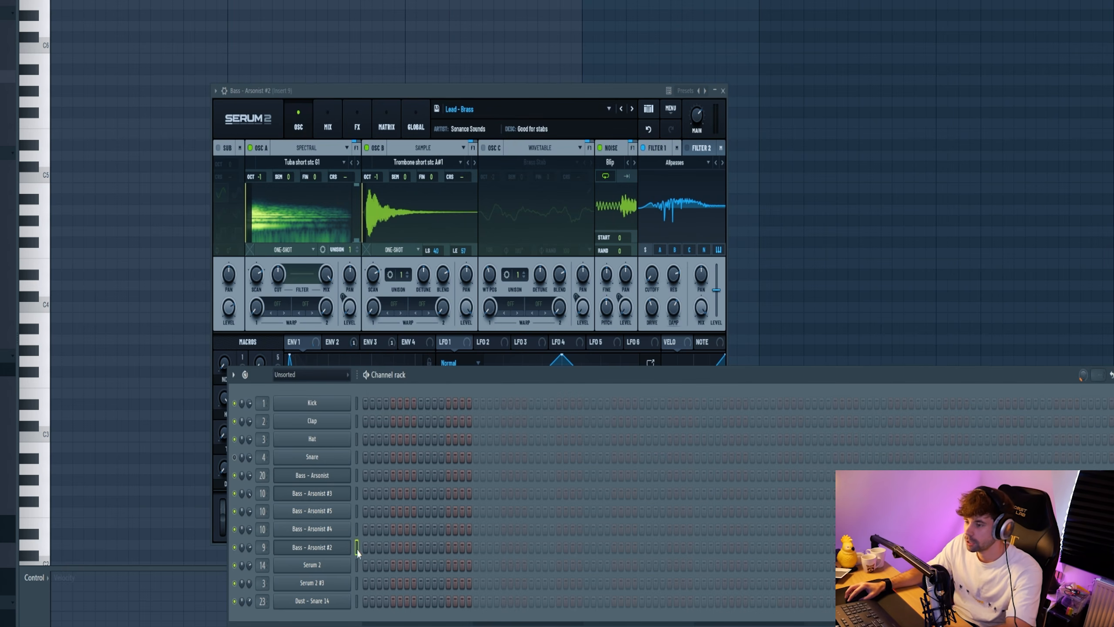
pyautogui.click(91, 278)
pyautogui.hotkey('ctrl', 'v')
pyautogui.press('space')
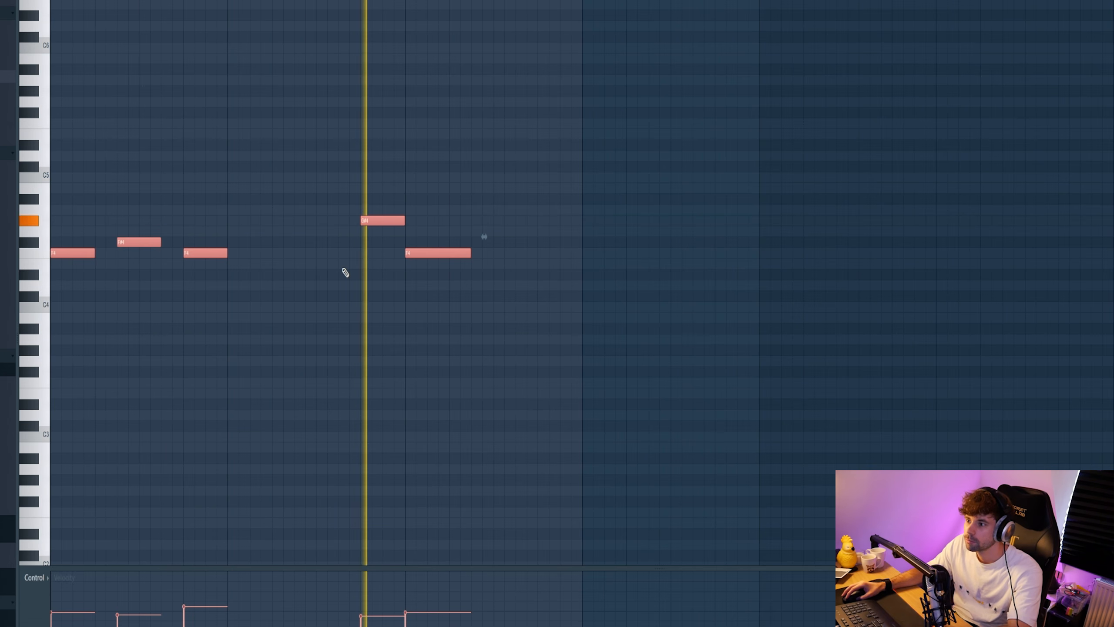
pyautogui.keyDown('ctrl'); pyautogui.click(335, 313); pyautogui.keyUp('ctrl')
pyautogui.press('space')
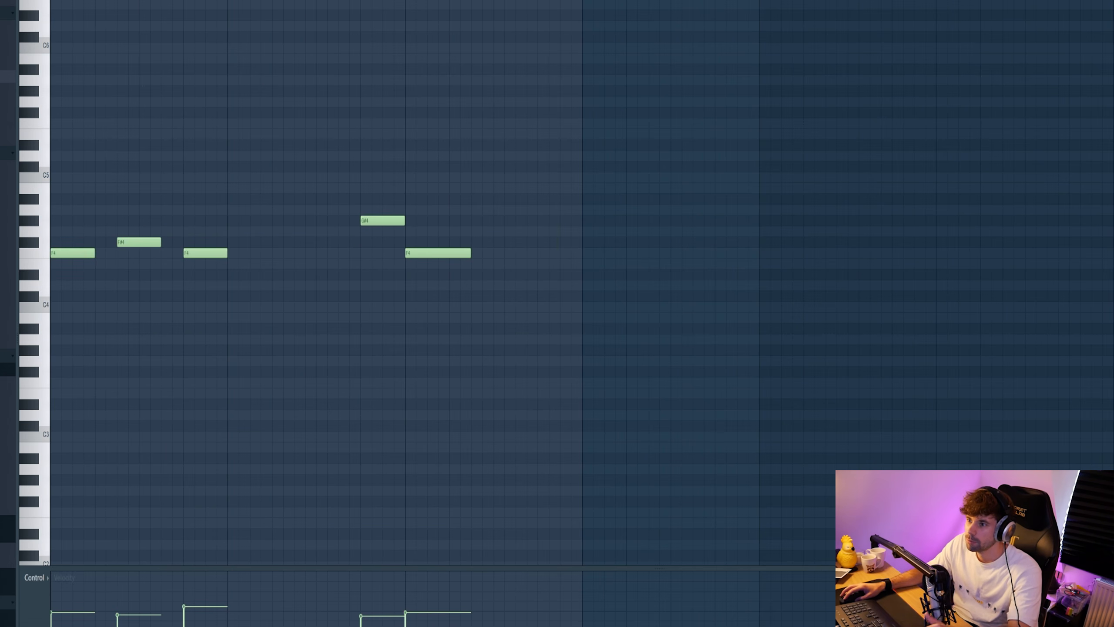
# Make track 10 audible and add a second Pattern 1 clip on it, aligned with the second Pattern 10 clip
pyautogui.press('F5')
pyautogui.click(58, 190)
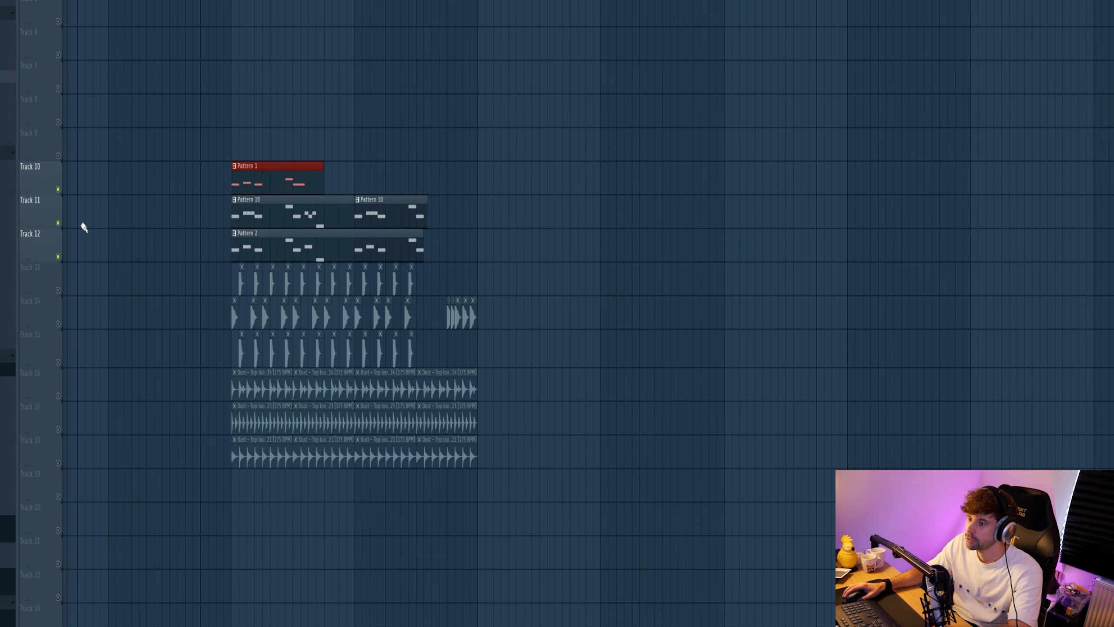
pyautogui.scroll(2, 145, 230)
pyautogui.click(435, 177)
# Enable Fruity Parametric EQ 2, OTT, FabFilter Pro-MB and S1 Imager Stereo on mixer insert 9 and play the arrangement
pyautogui.press('F9')
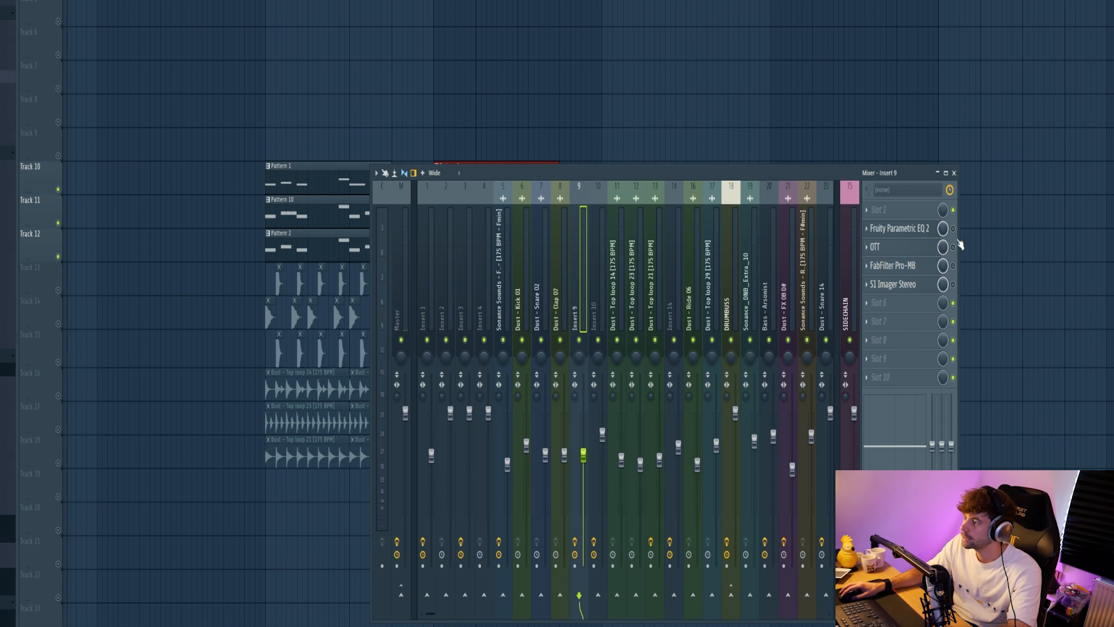
pyautogui.click(903, 228)
pyautogui.moveTo(244, 83); pyautogui.dragTo(536, 116)
pyautogui.press('space')
pyautogui.moveTo(132, 106); pyautogui.dragTo(577, 120)
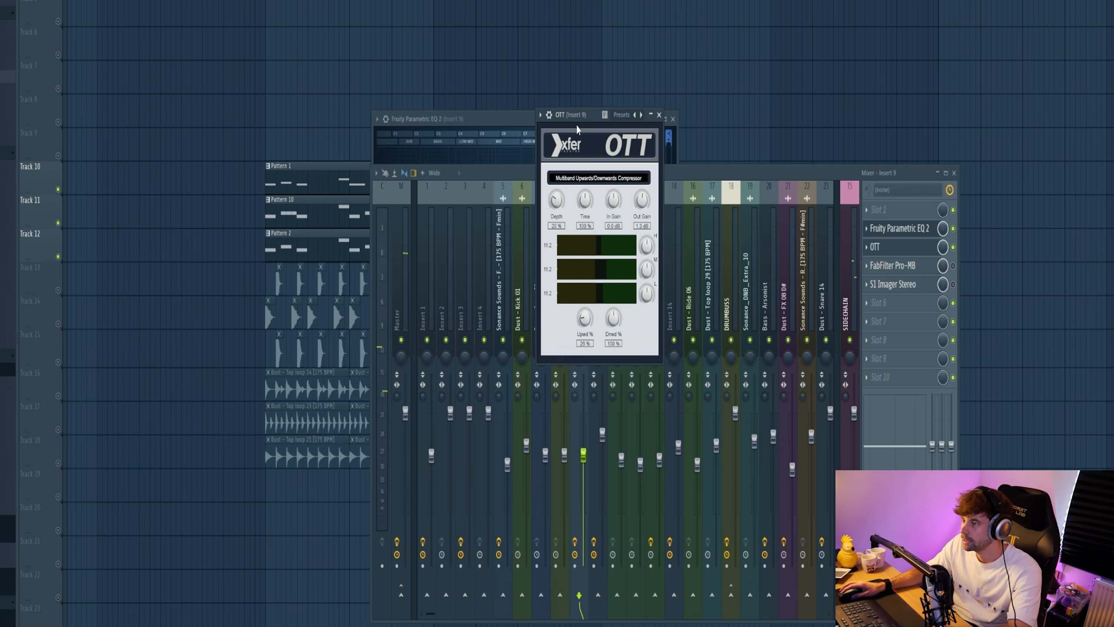
pyautogui.press('space')
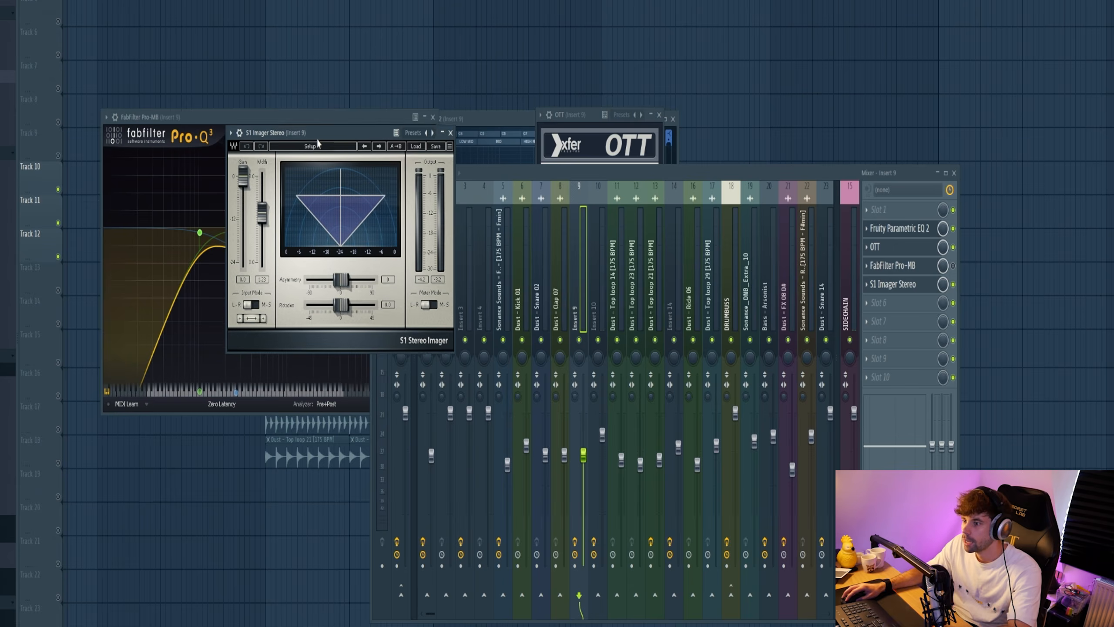
pyautogui.moveTo(317, 138); pyautogui.dragTo(316, 135)
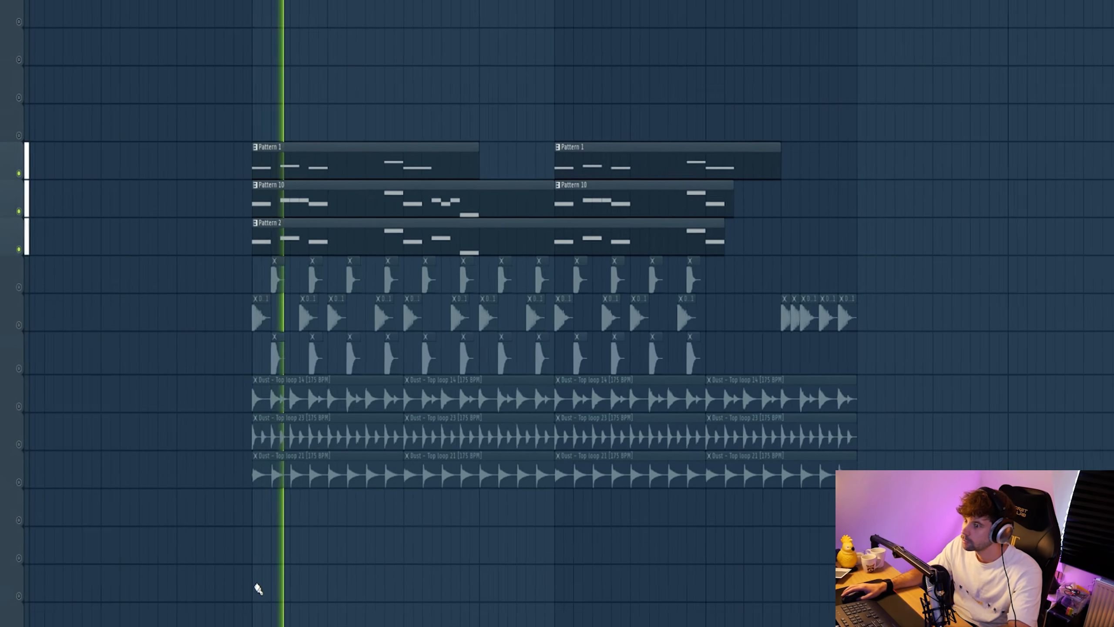
pyautogui.press('space')
# Create an automation clip for the volume of Fruity Balance on the SIDECHAIN mixer track
pyautogui.press('F9')
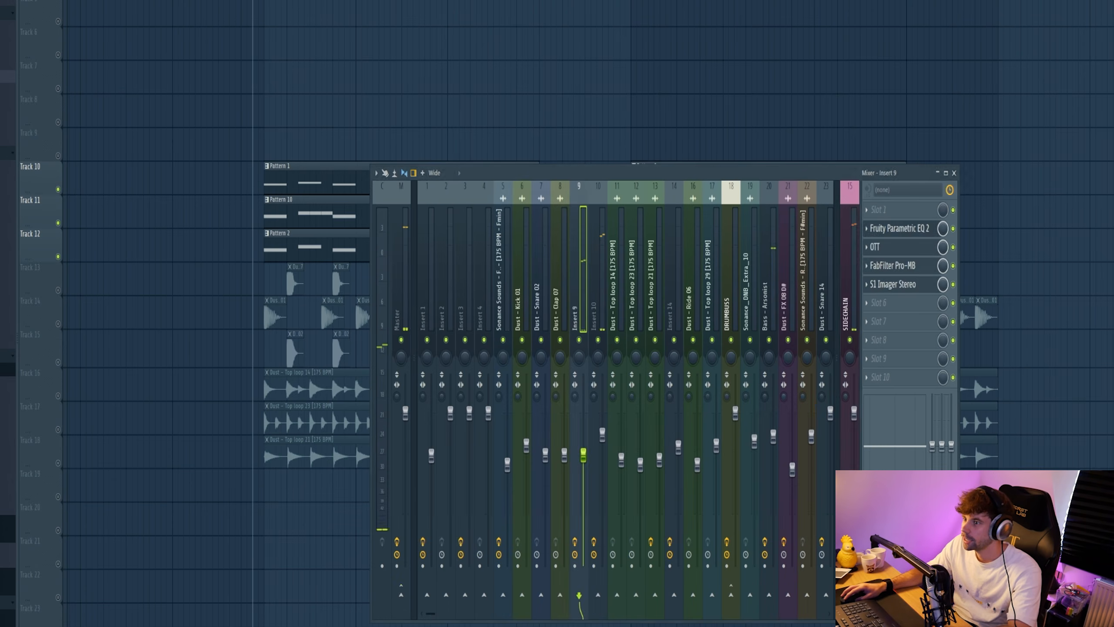
pyautogui.click(849, 309)
pyautogui.click(895, 211)
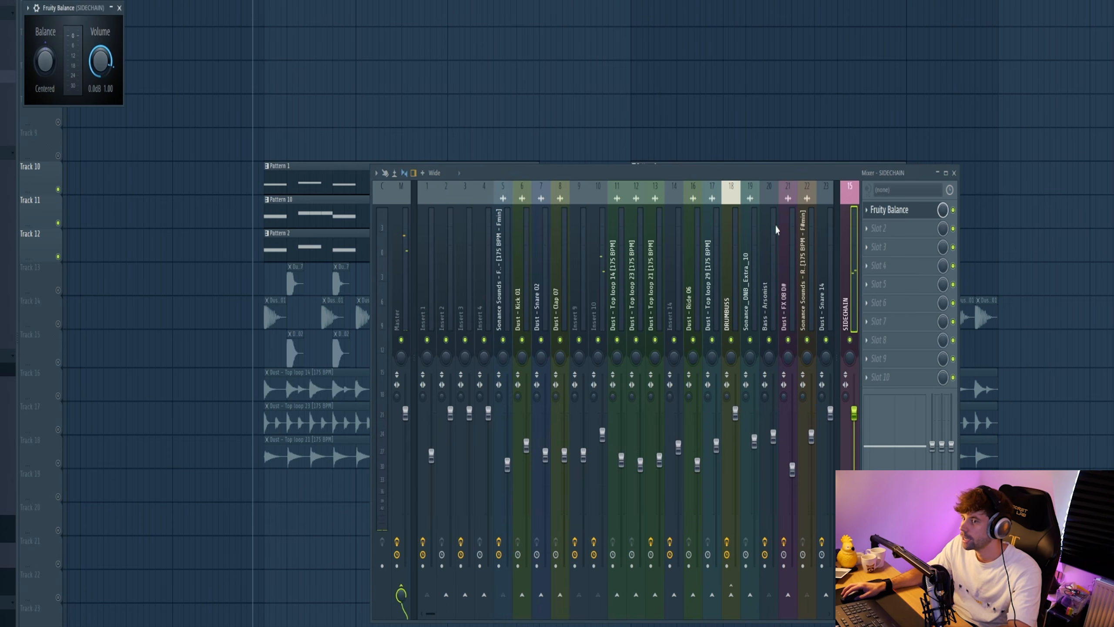
pyautogui.moveTo(71, 10); pyautogui.dragTo(405, 163)
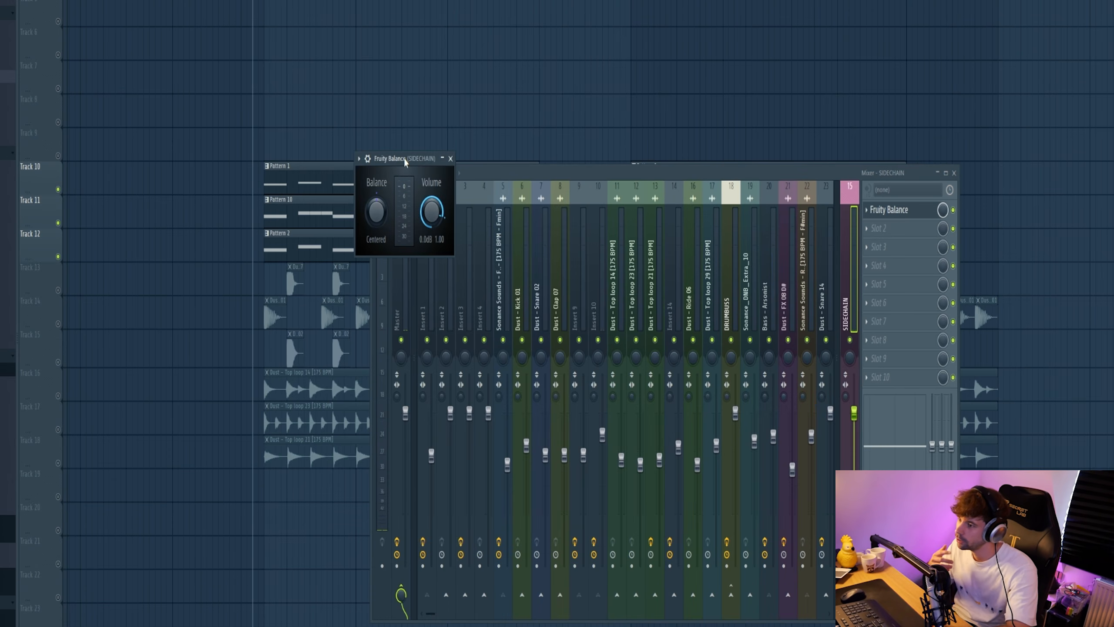
pyautogui.rightClick(428, 207)
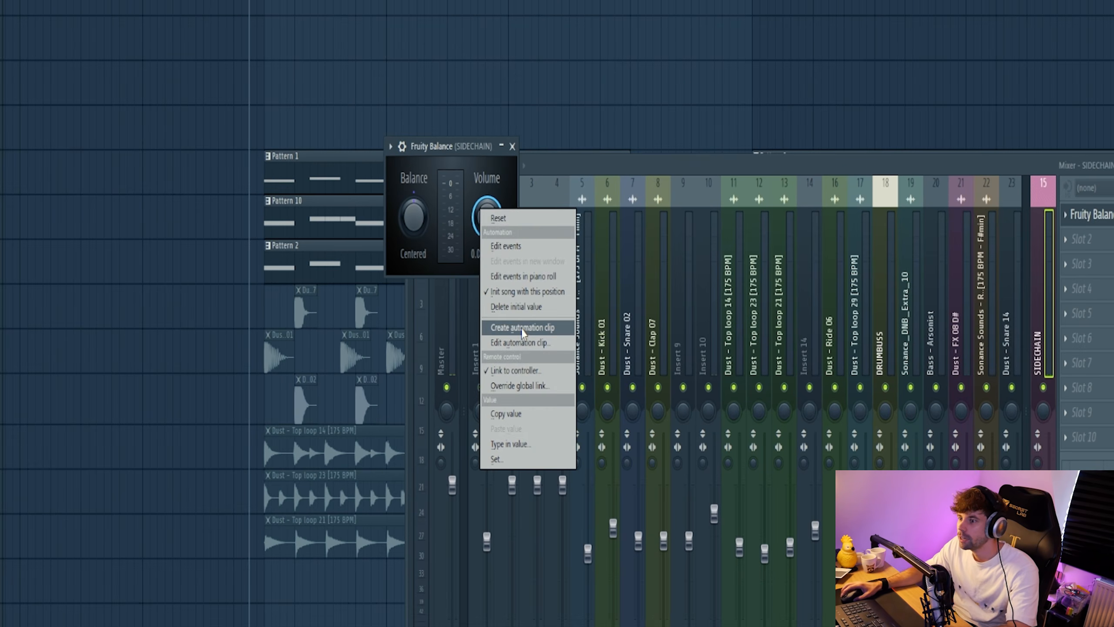
pyautogui.click(458, 295)
# Move the SIDECHAIN volume automation clip to track 13, aligned with the start of the pattern clips
pyautogui.click(239, 145)
pyautogui.scroll(8, 257, 179)
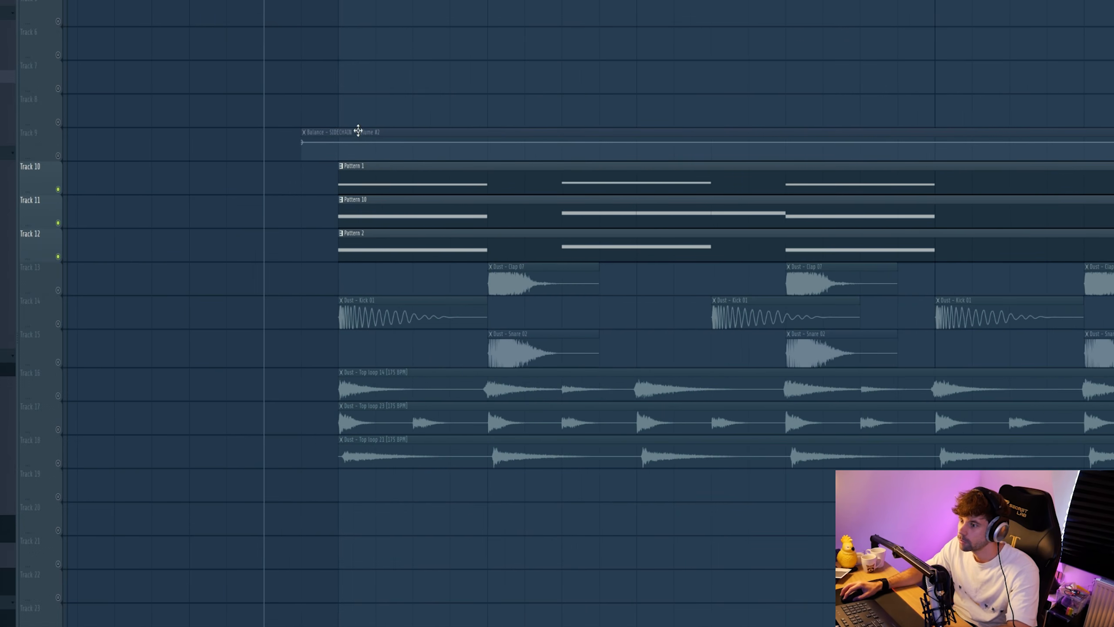
pyautogui.moveTo(358, 132); pyautogui.dragTo(390, 263)
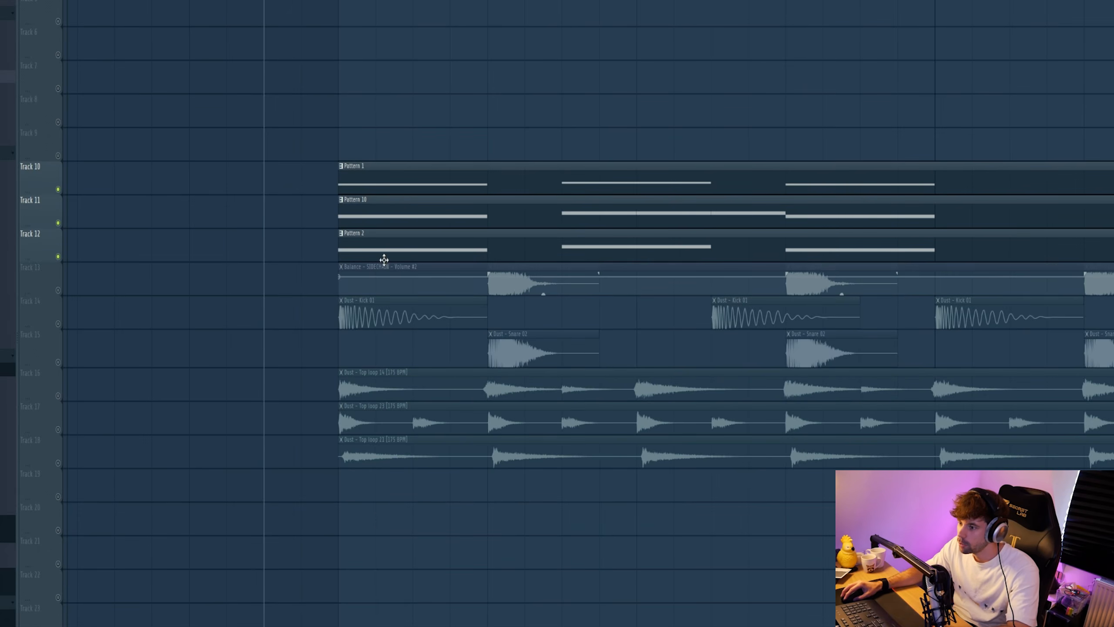
pyautogui.scroll(3, 358, 299)
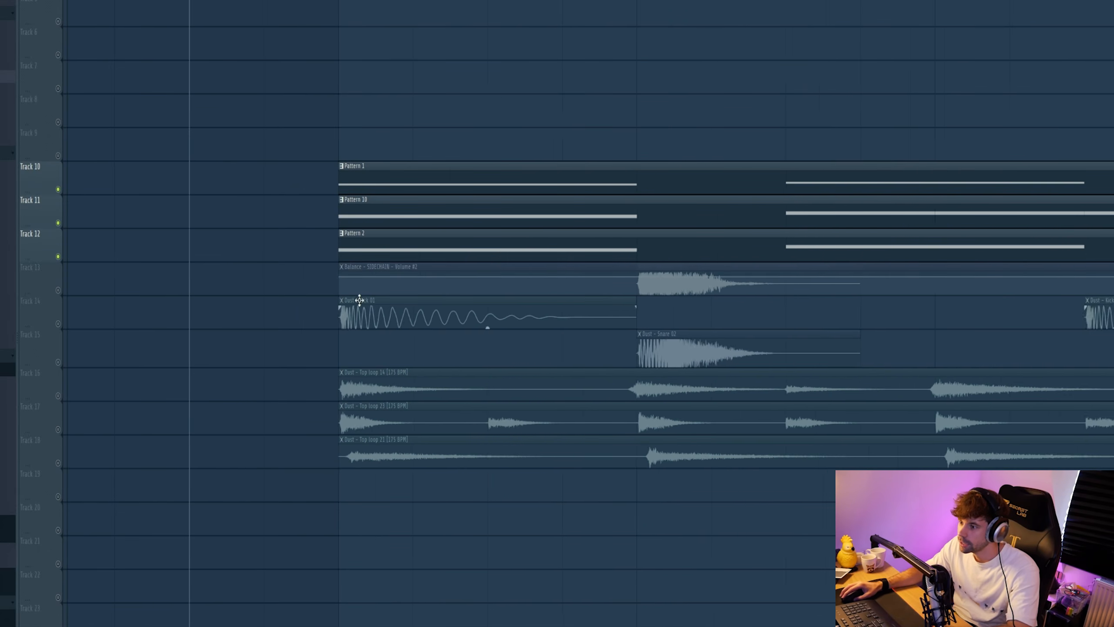
# Make track 13 audible and shape a volume dip with curved recovery in its SIDECHAIN automation clip, copying the start point's value to the recovery point
pyautogui.rightClick(906, 269)
pyautogui.click(340, 288)
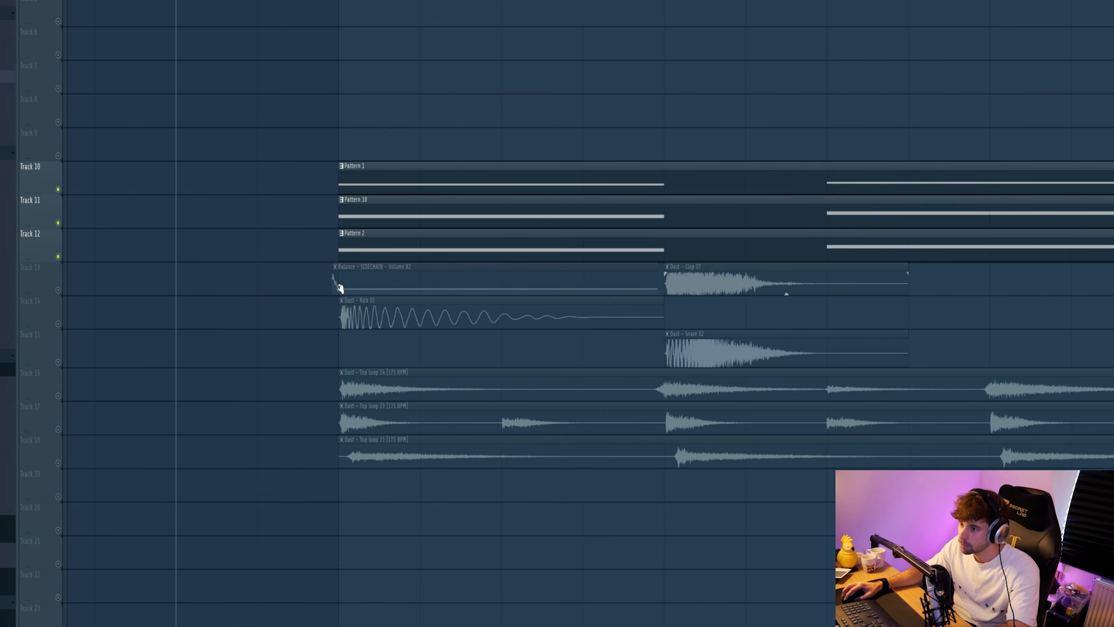
pyautogui.click(58, 291)
pyautogui.rightClick(421, 274)
pyautogui.rightClick(333, 277)
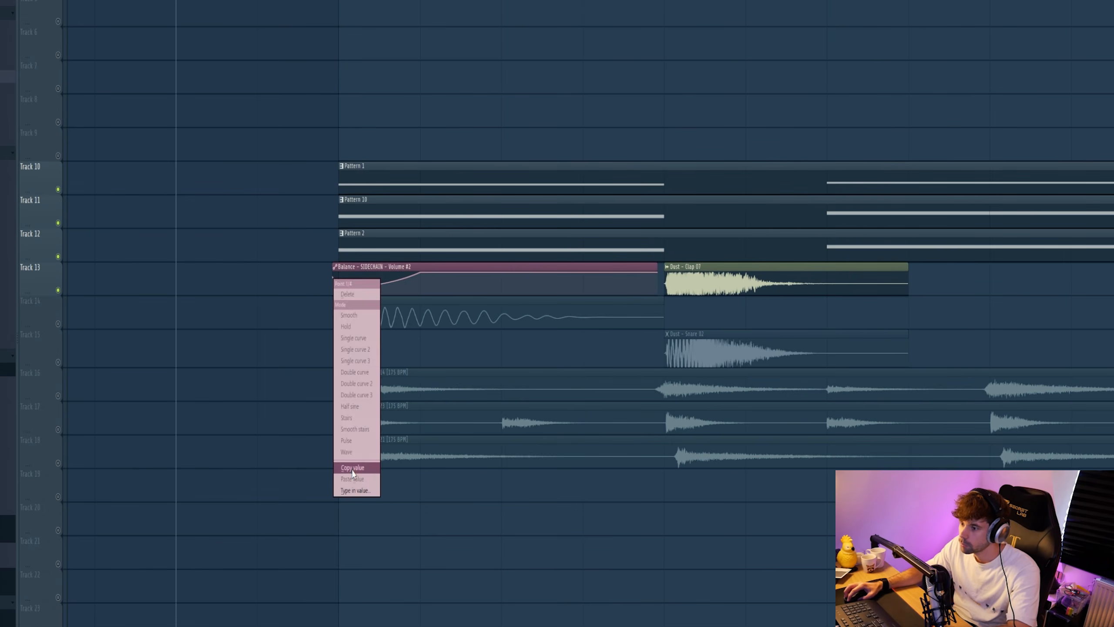
pyautogui.click(352, 467)
pyautogui.rightClick(422, 269)
pyautogui.click(445, 473)
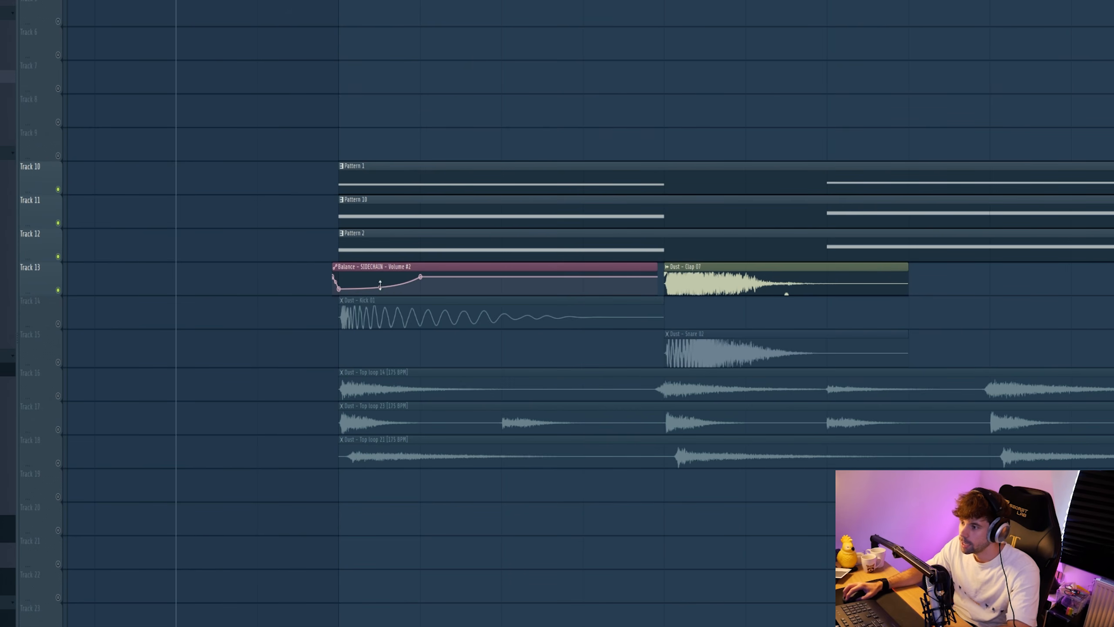
# Shorten the end of the SIDECHAIN volume automation clip on track 13 and play the arrangement
pyautogui.moveTo(652, 267); pyautogui.dragTo(614, 267)
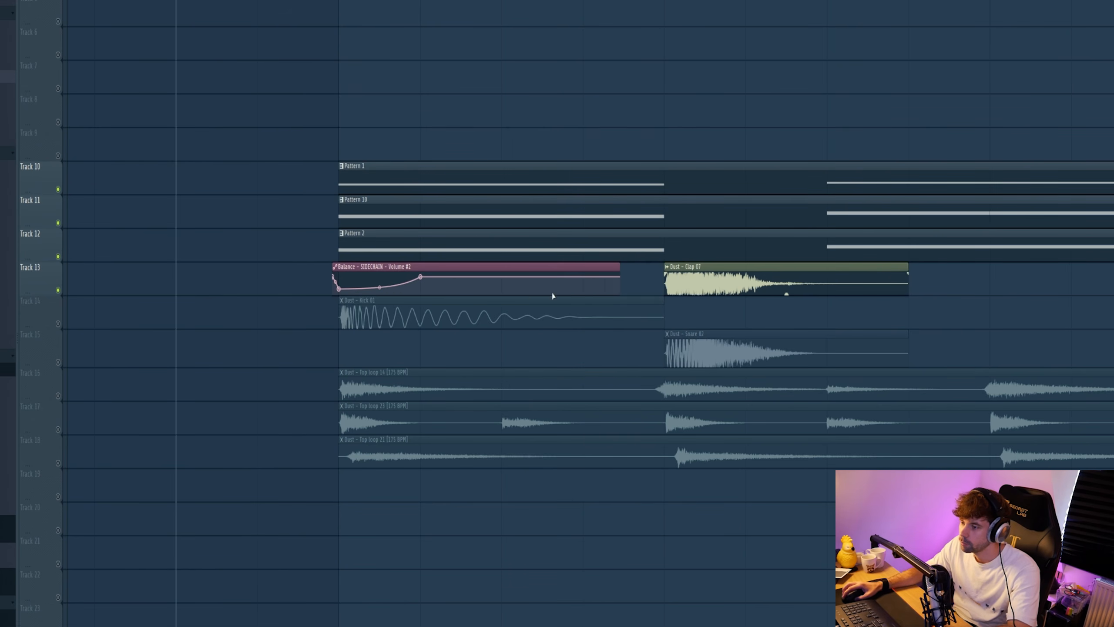
pyautogui.press('space')
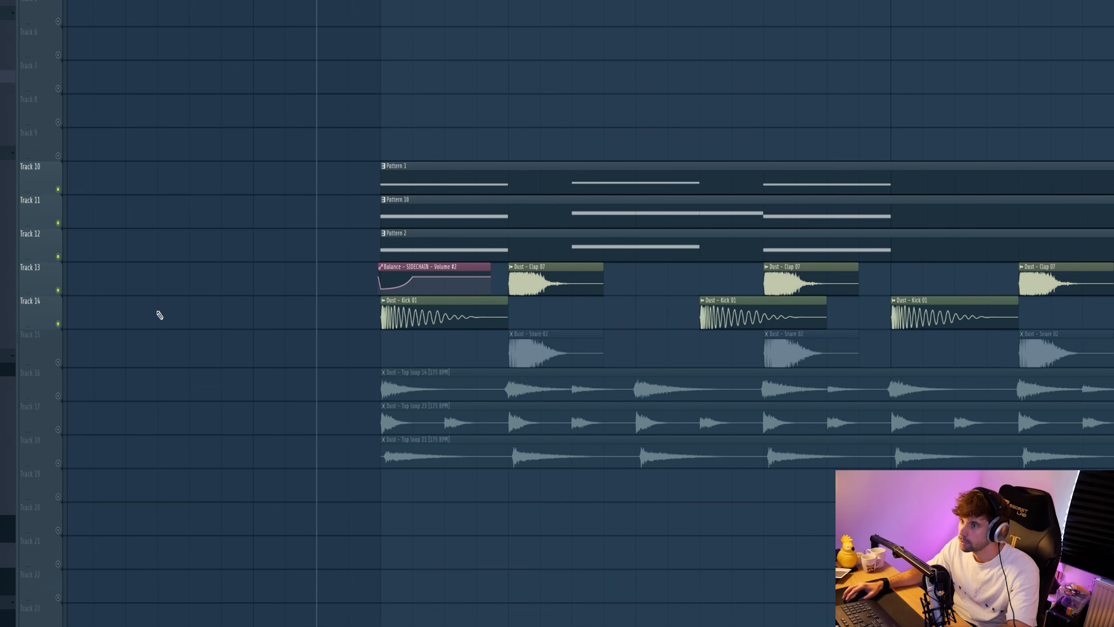
pyautogui.press('space')
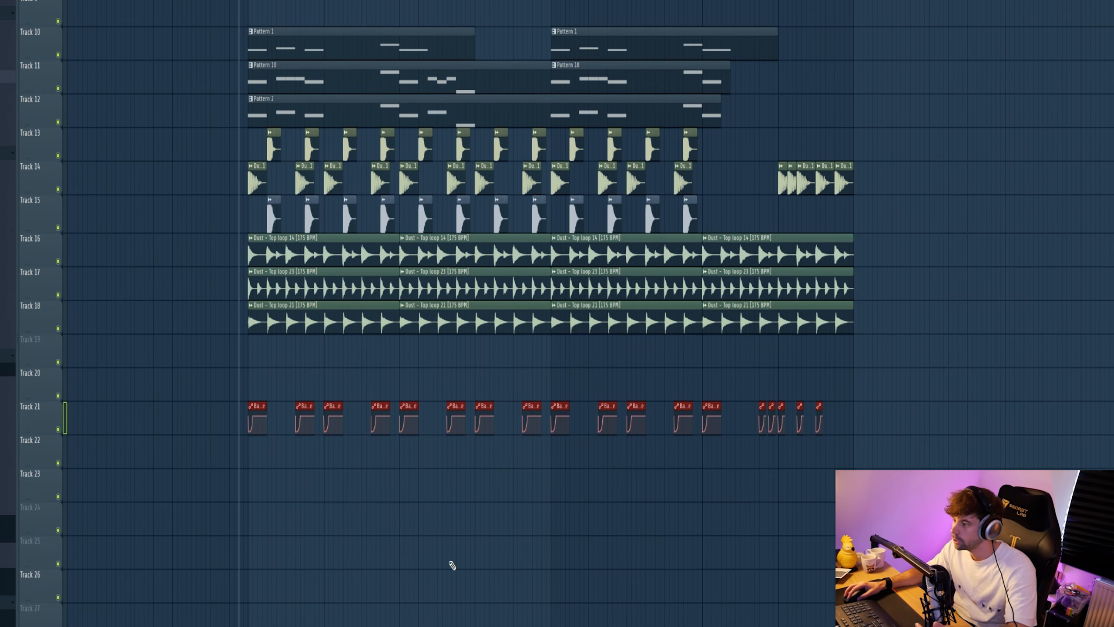
# Audition Dust - Bass Loop 01 and 02, and place Bass Loop 02 on track 9 aligned with the third kick
pyautogui.click(450, 563)
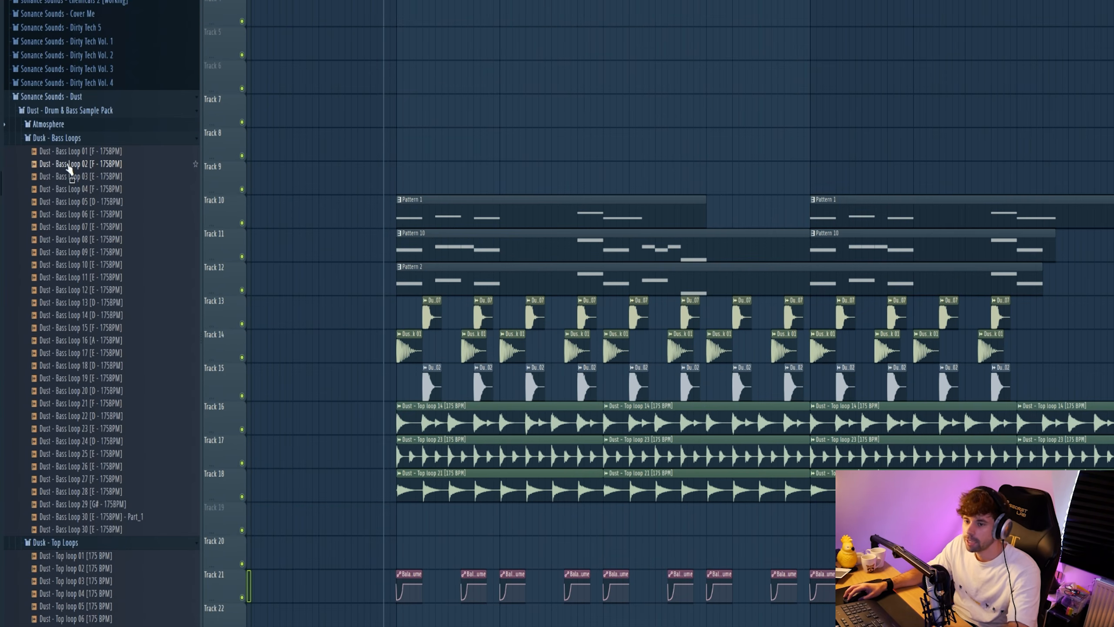
pyautogui.click(69, 156)
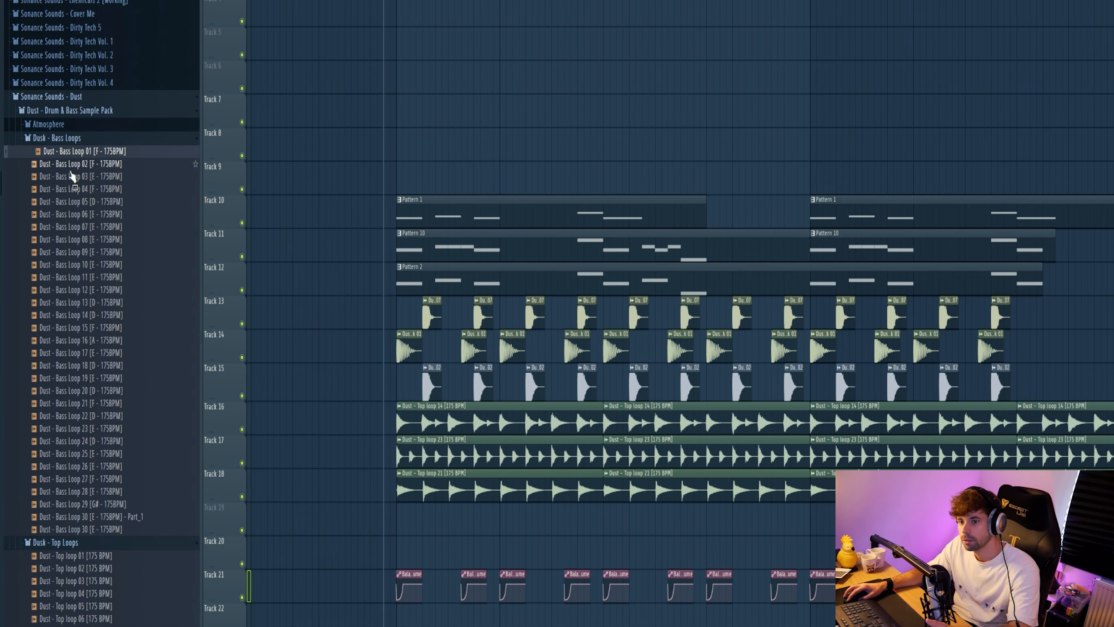
pyautogui.press('Down')
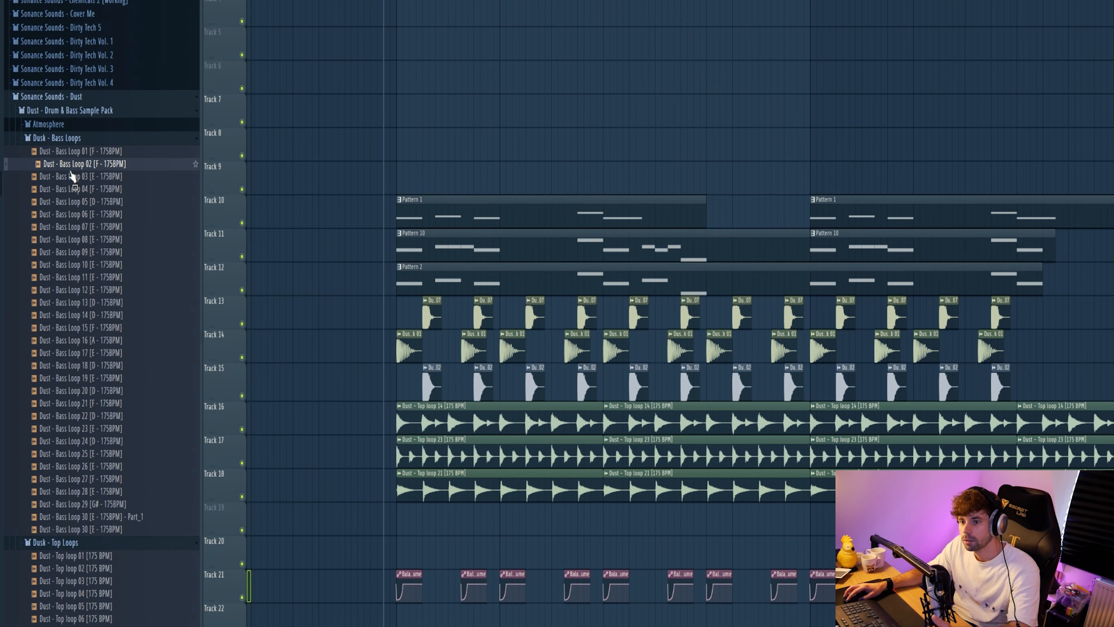
pyautogui.moveTo(72, 175); pyautogui.dragTo(474, 180)
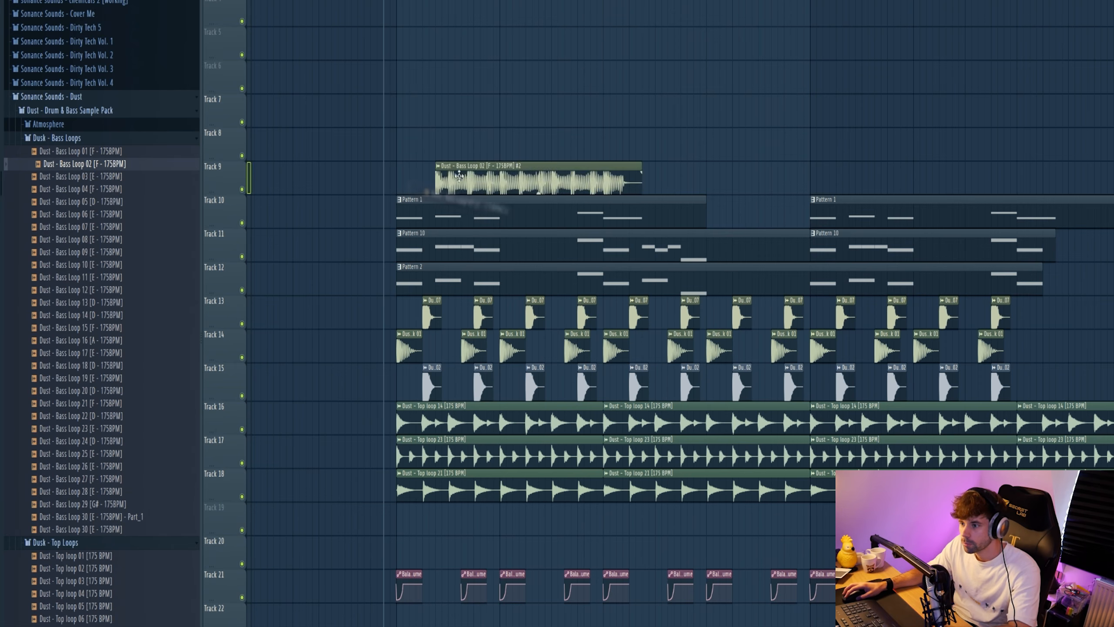
pyautogui.scroll(3, 507, 178)
pyautogui.doubleClick(570, 172)
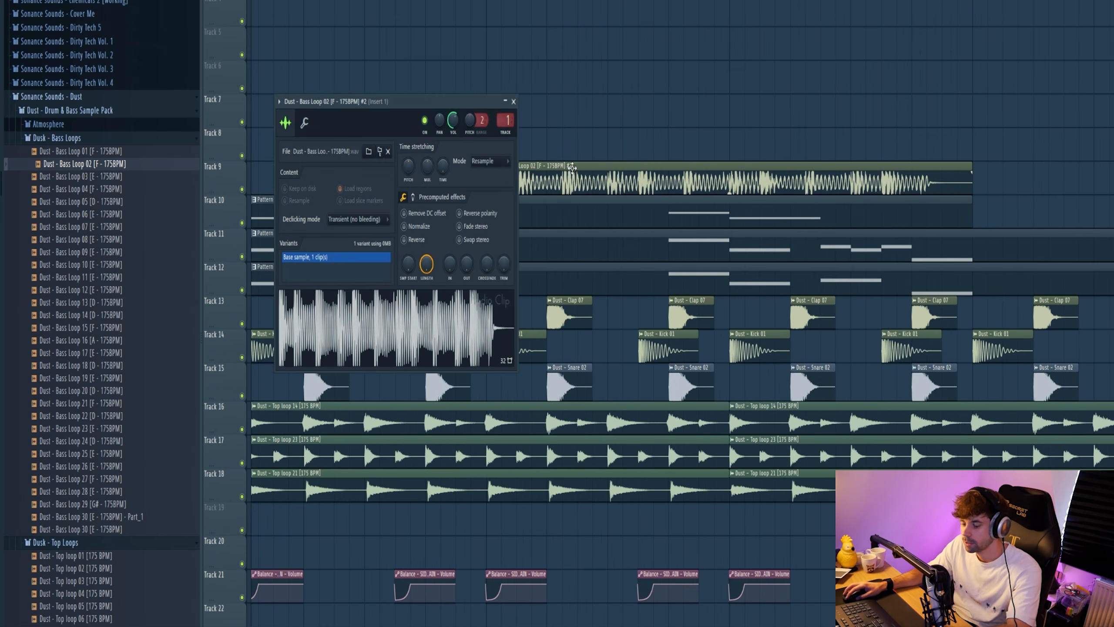
pyautogui.click(730, 162)
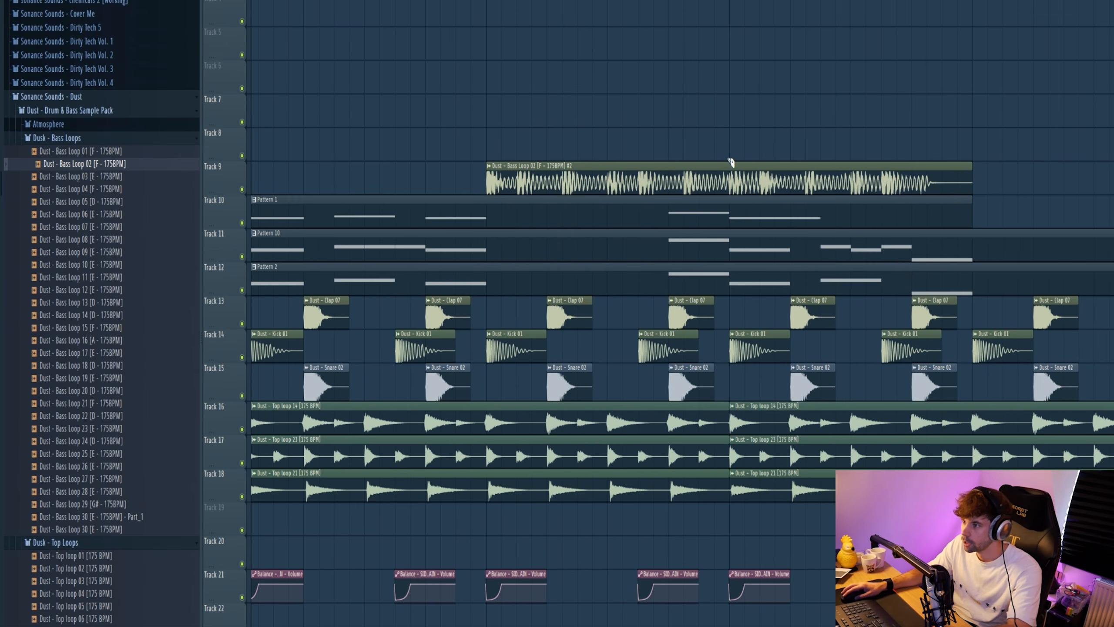
# Duplicate the Bass Loop 02 clip on track 9 and align the copy with the end of the first Pattern 1 clip
pyautogui.moveTo(731, 176); pyautogui.dragTo(799, 176)
pyautogui.press('p')
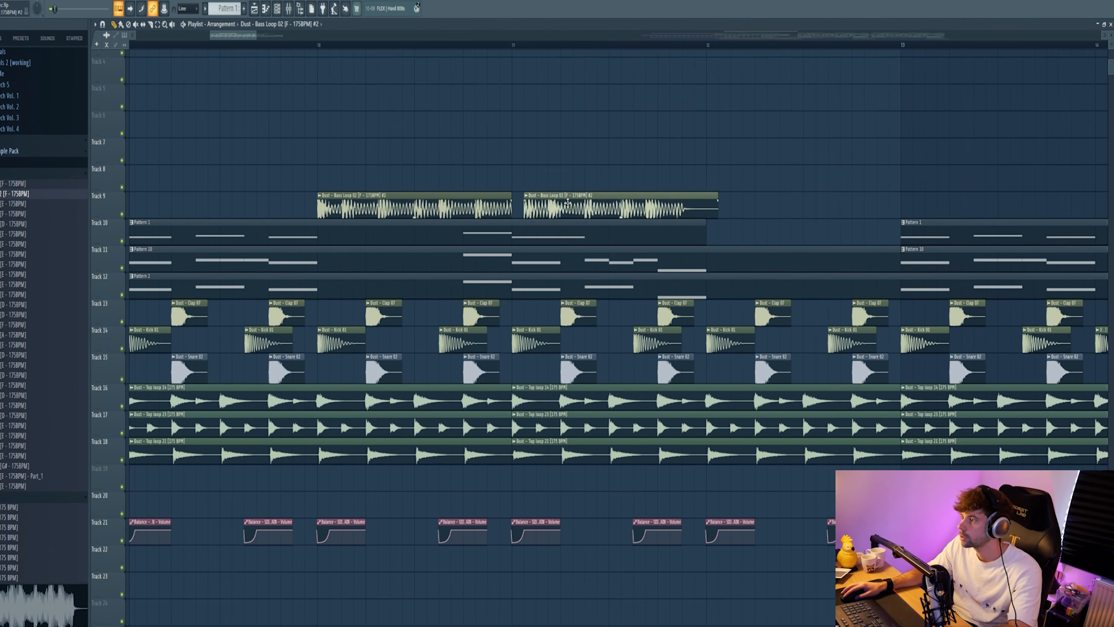
pyautogui.moveTo(568, 203); pyautogui.dragTo(758, 201)
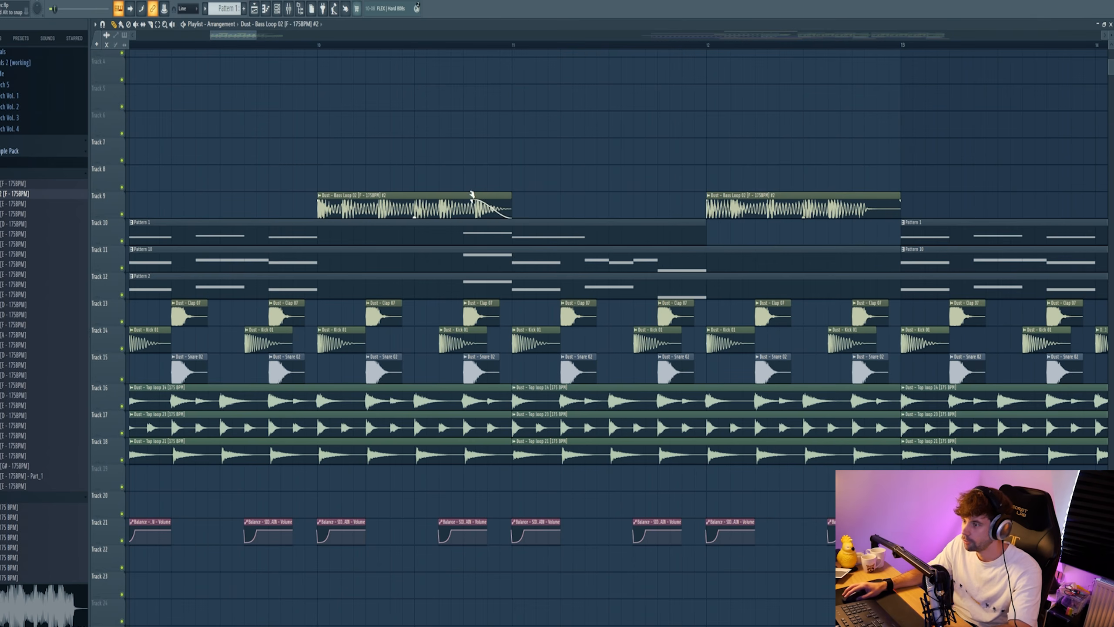
# Open Fruity Parametric EQ 2 and Fresh Air on mixer insert 1 while the bass loop plays
pyautogui.scroll(-3, 471, 193)
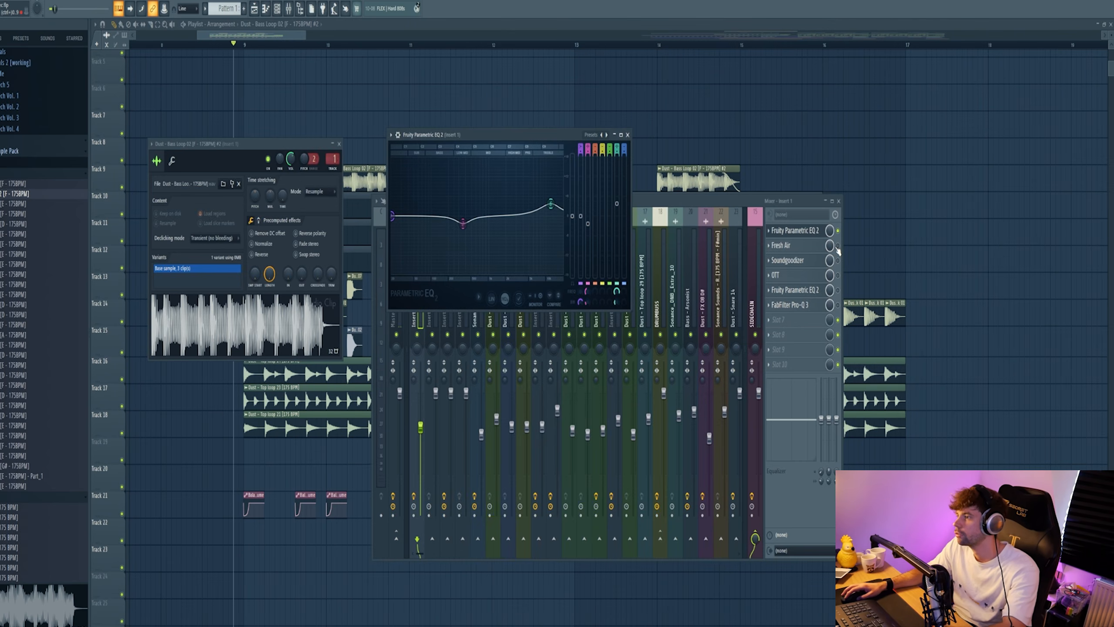
pyautogui.moveTo(491, 139); pyautogui.dragTo(497, 165)
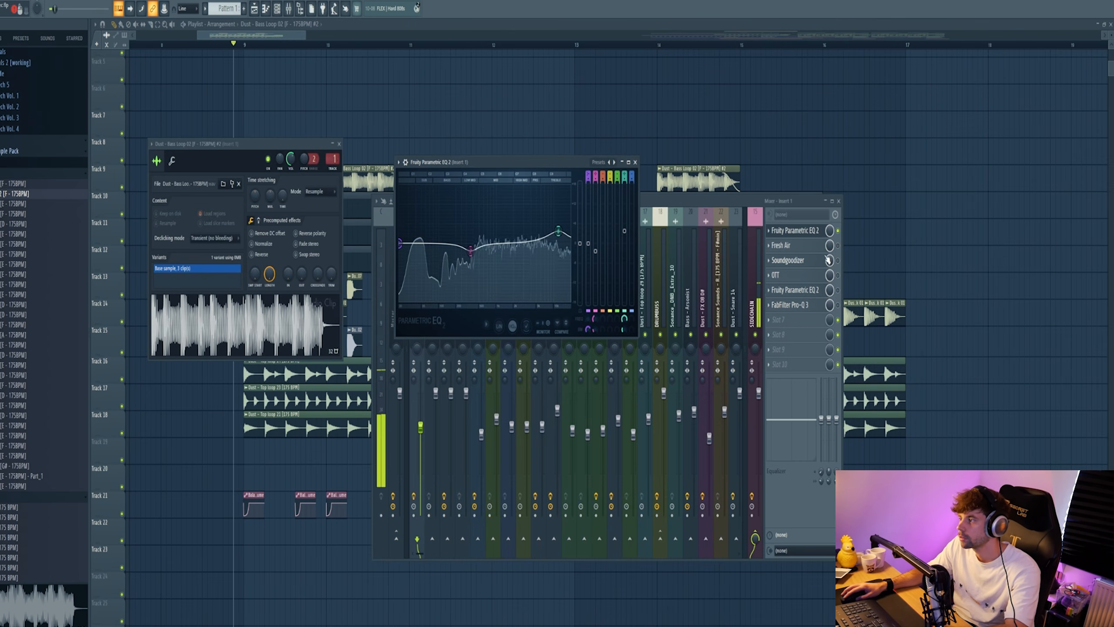
pyautogui.click(790, 245)
pyautogui.moveTo(285, 131); pyautogui.dragTo(494, 148)
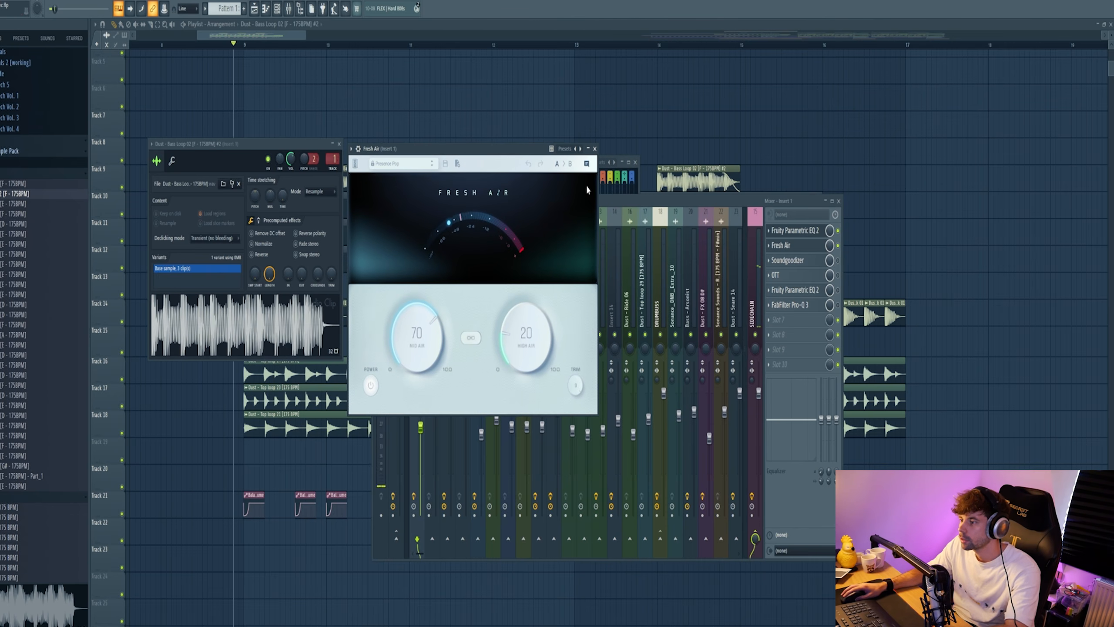
# Enable and open Soundgoodizer and OTT on mixer insert 1, and play the full arrangement
pyautogui.click(842, 268)
pyautogui.click(815, 263)
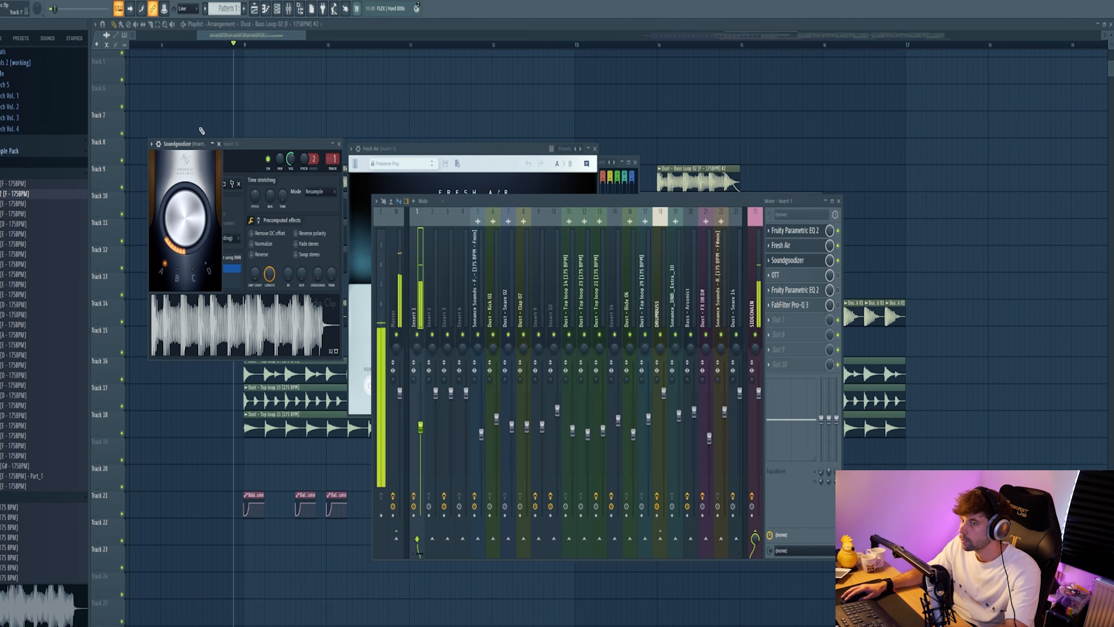
pyautogui.moveTo(188, 144); pyautogui.dragTo(402, 177)
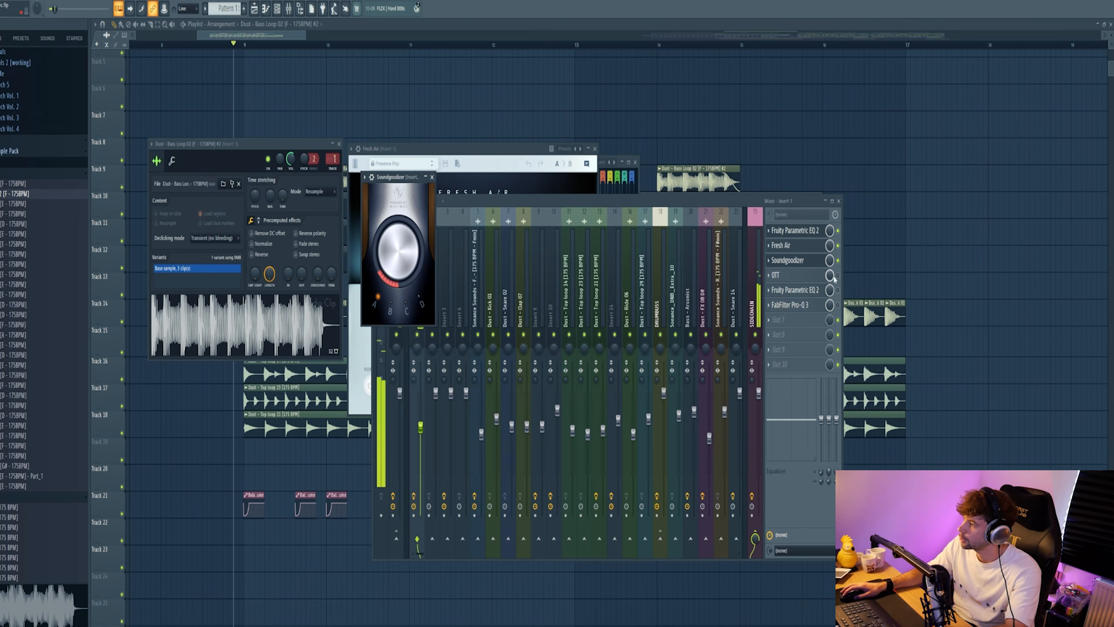
pyautogui.click(838, 280)
pyautogui.click(804, 275)
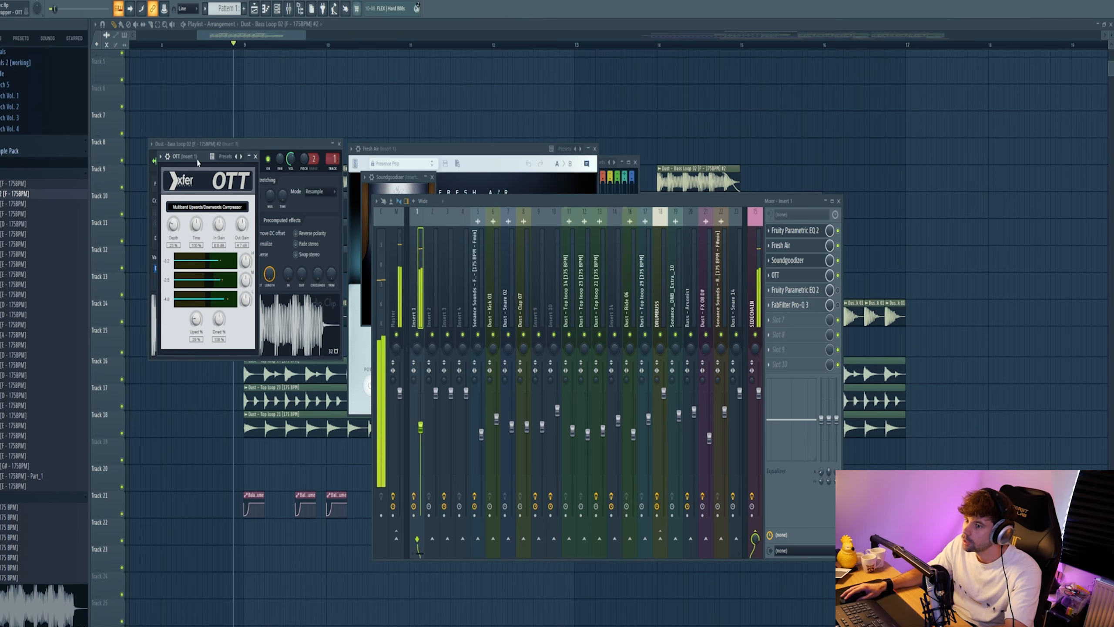
pyautogui.moveTo(197, 161); pyautogui.dragTo(345, 177)
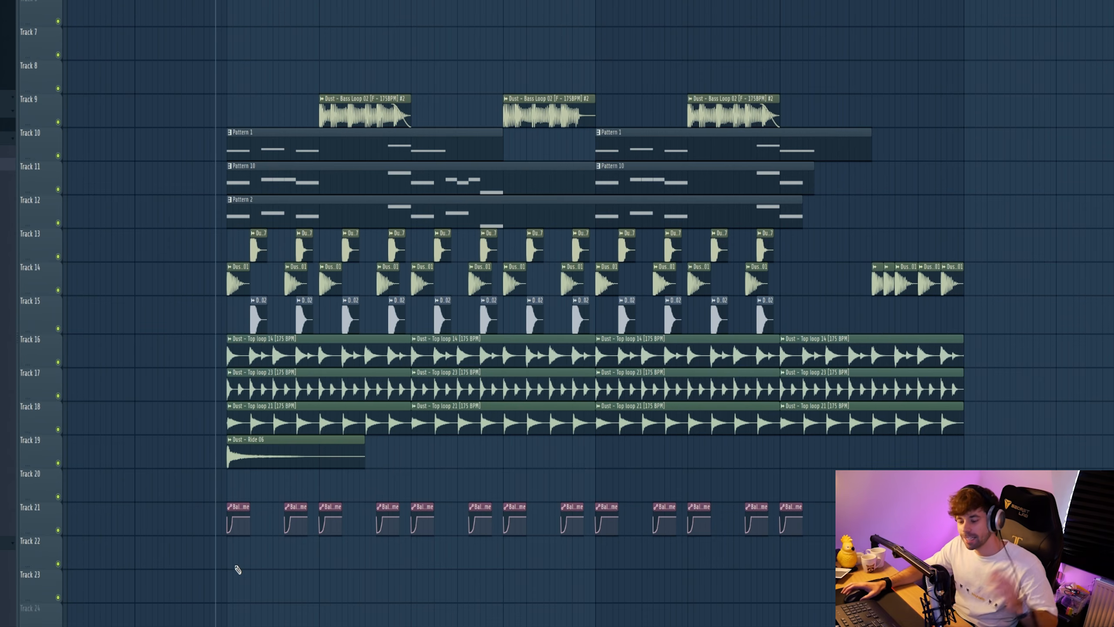
pyautogui.press('space')
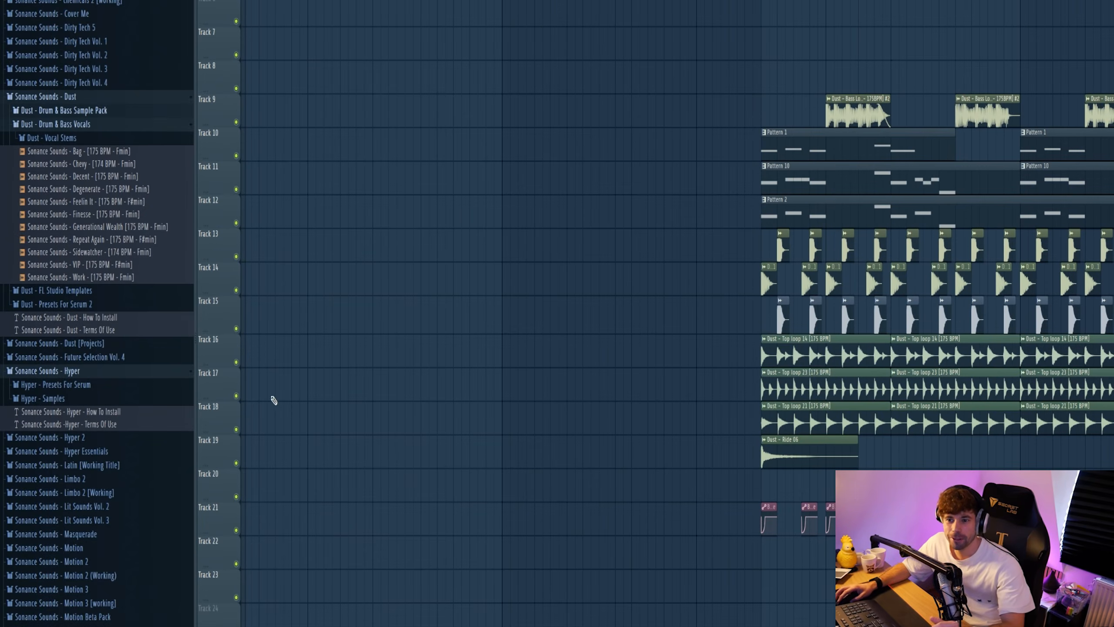
# Audition the Decent, Degenerate, Generational Wealth and Repeat Again vocal stems, and add Repeat Again on track 13 starting before the drop
pyautogui.click(112, 176)
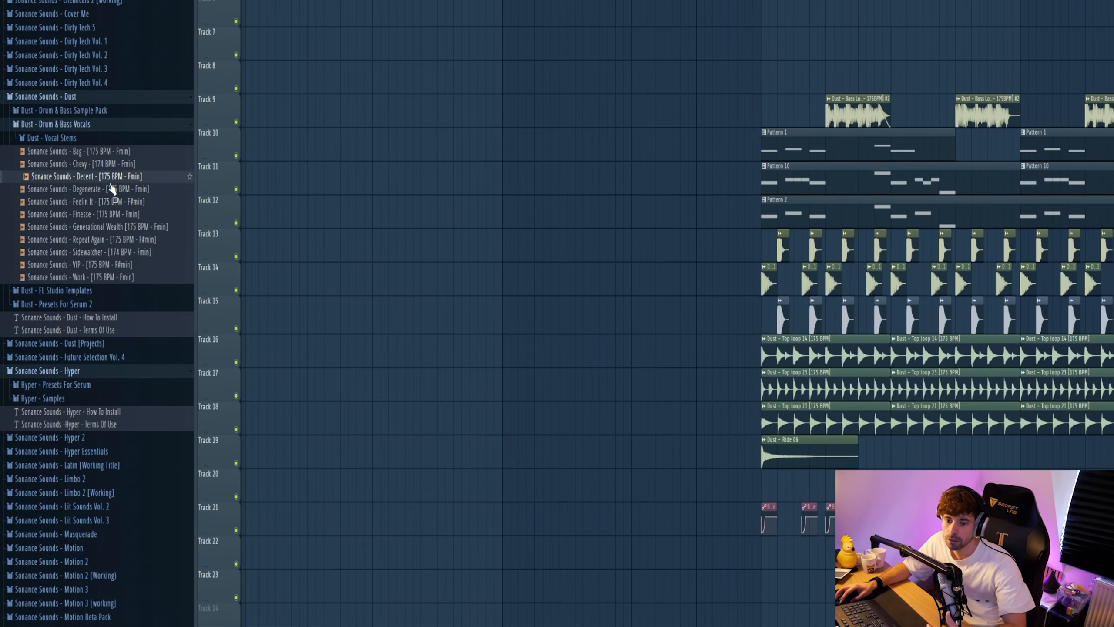
pyautogui.click(109, 193)
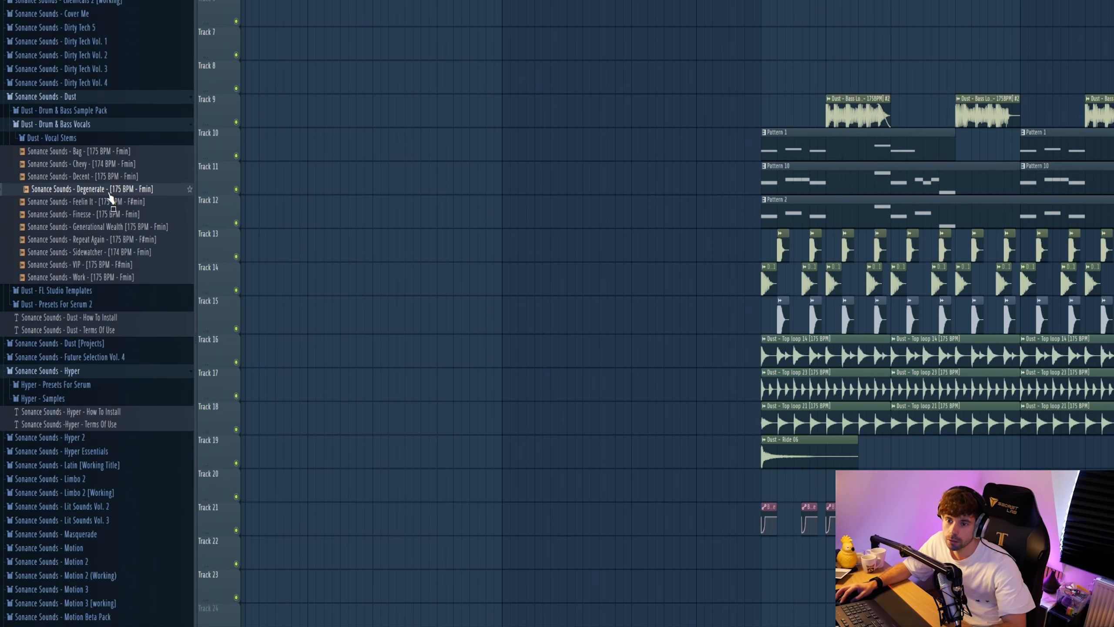
pyautogui.click(108, 229)
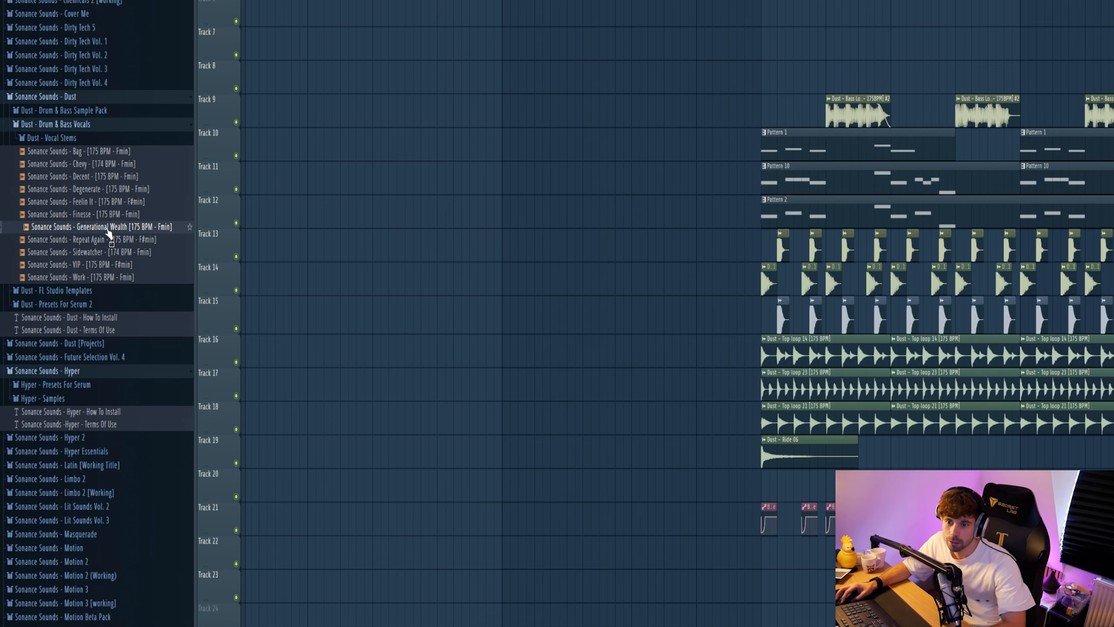
pyautogui.click(110, 245)
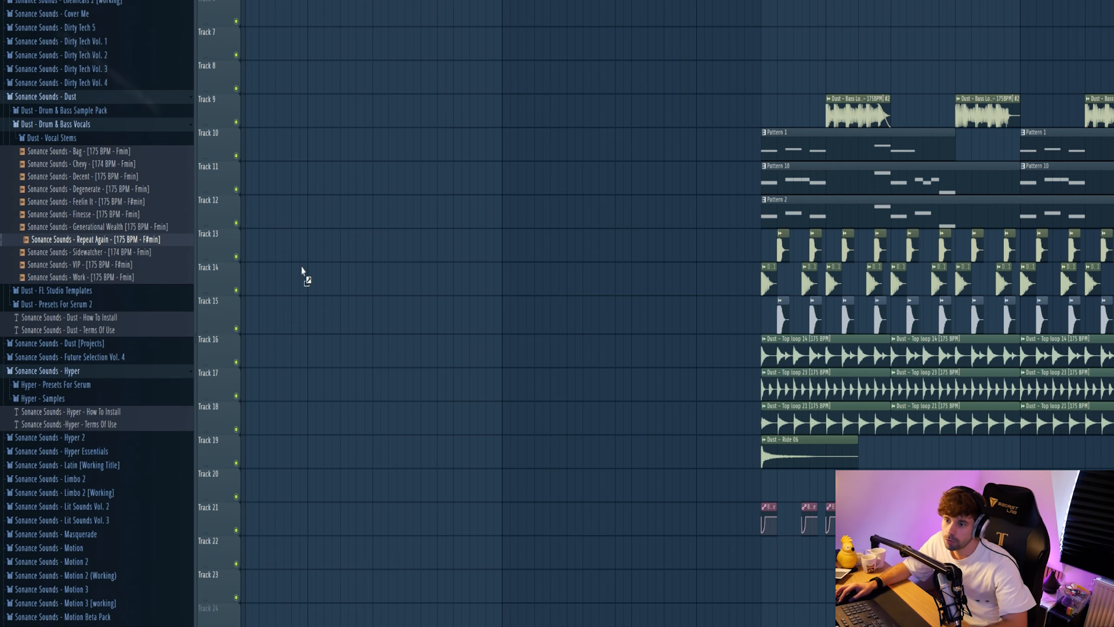
pyautogui.moveTo(301, 269); pyautogui.dragTo(394, 254)
pyautogui.scroll(-4, 536, 360)
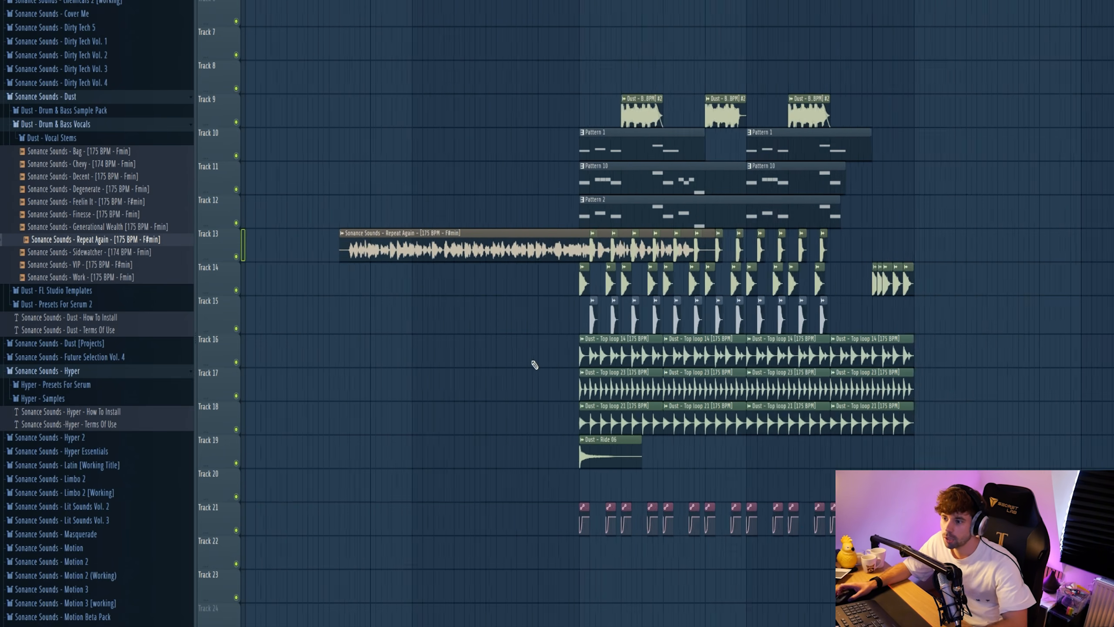
# Move the Repeat Again vocal to track 22 with more room before the drop clips, and play it
pyautogui.moveTo(474, 249); pyautogui.dragTo(406, 246)
pyautogui.hotkey('ctrl', 'a')
pyautogui.moveTo(516, 185); pyautogui.dragTo(752, 193)
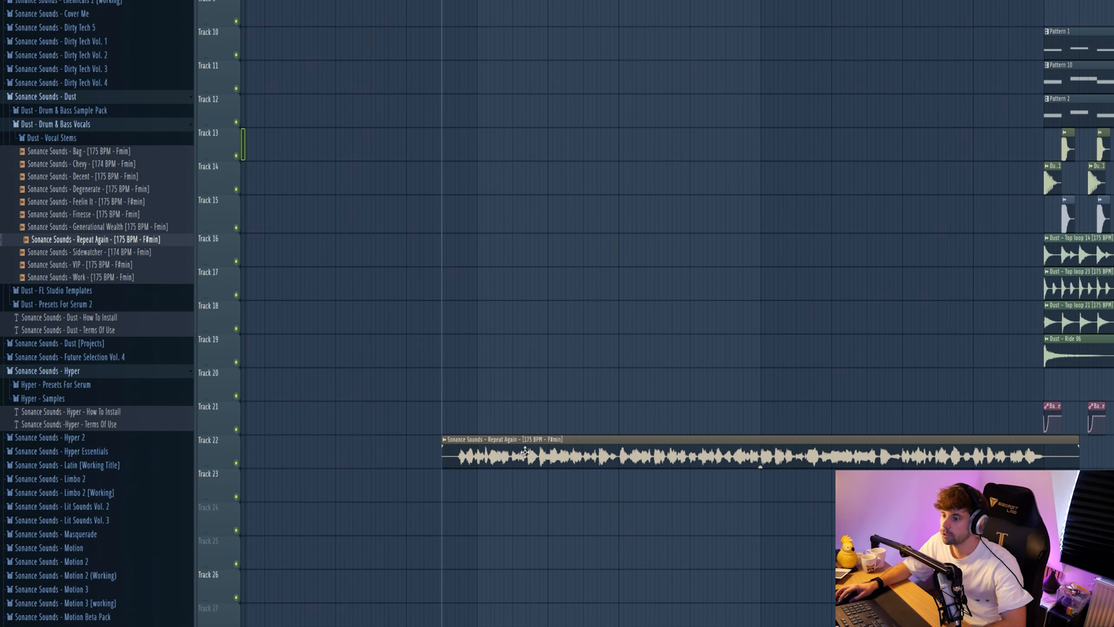
pyautogui.doubleClick(539, 462)
pyautogui.press('Escape')
pyautogui.press('space')
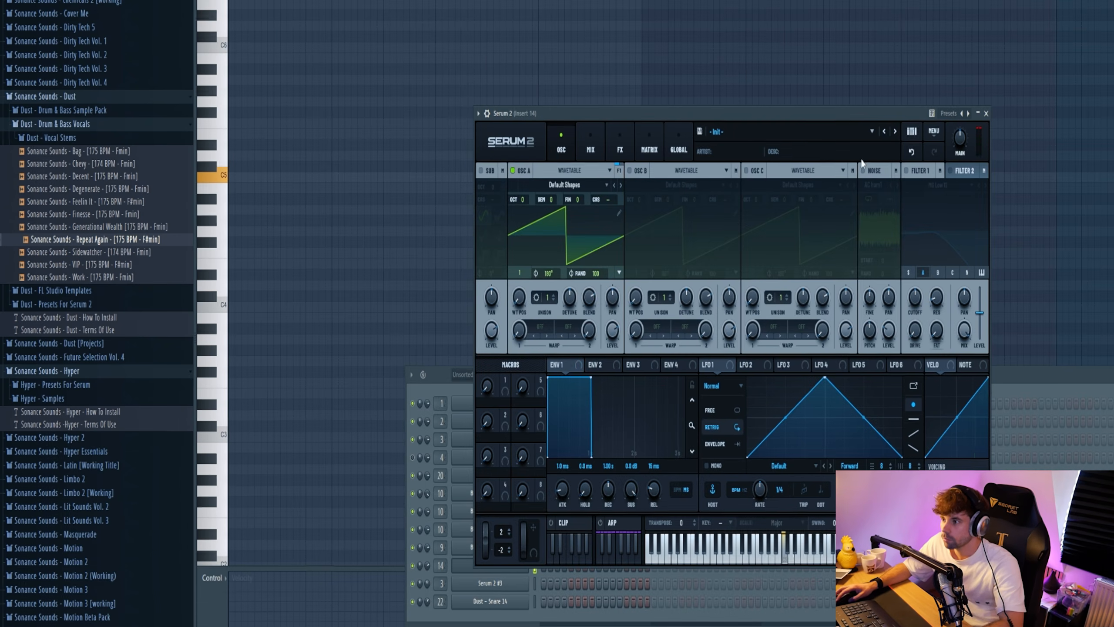
# Load the Reese - Dirty preset from the Sonance Sounds - Dust bank into Serum 2 on insert 14
pyautogui.click(796, 131)
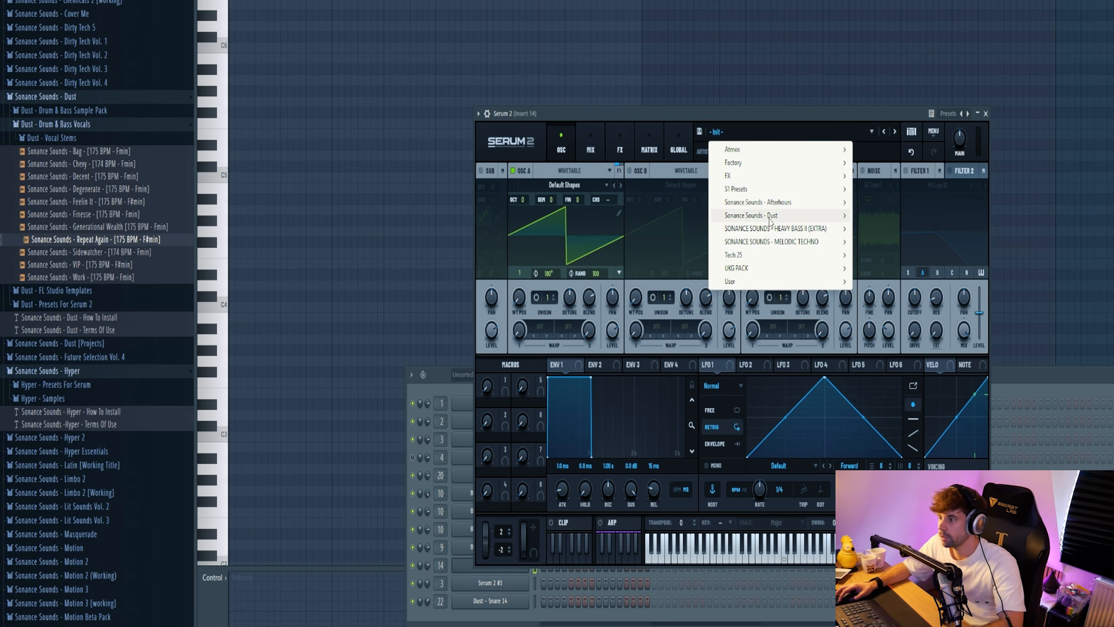
pyautogui.moveTo(785, 215)
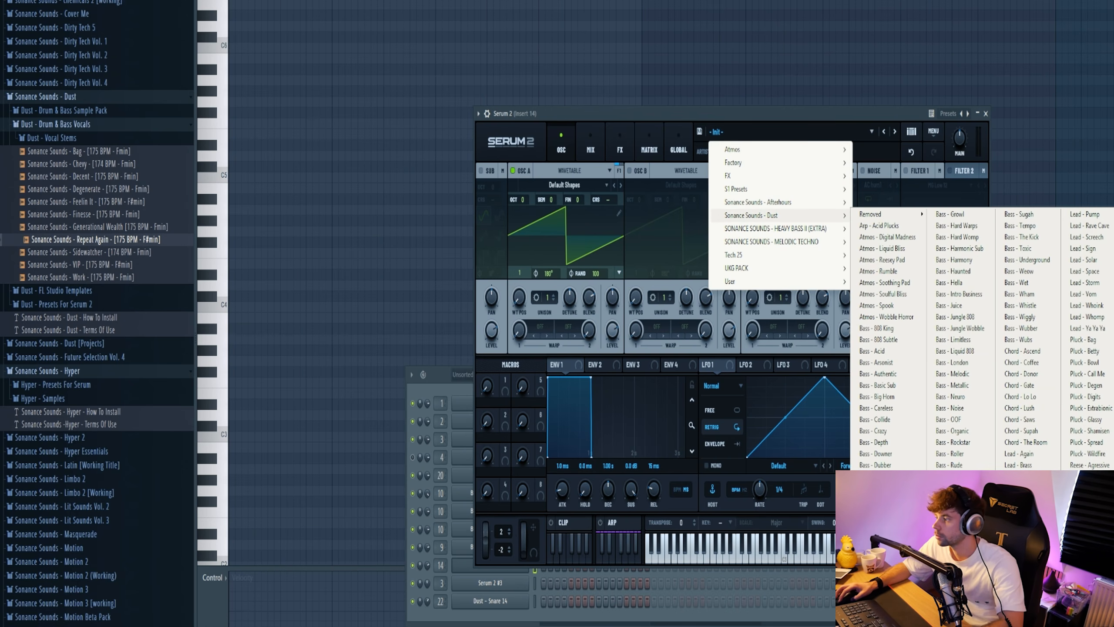
pyautogui.click(1083, 499)
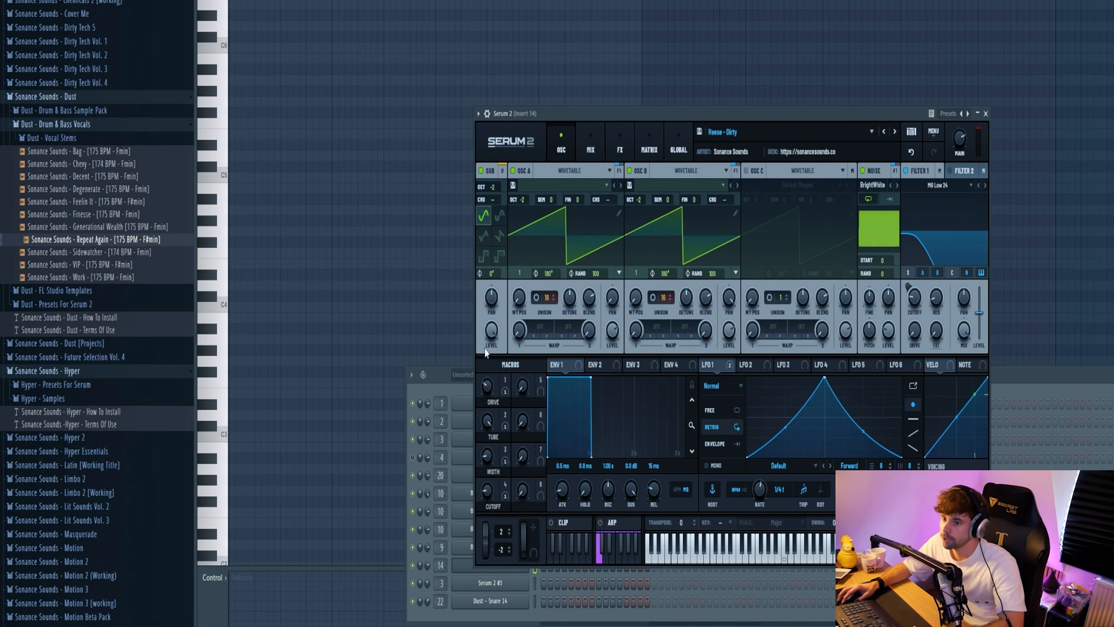
# Draw an F4 note at the start of the piano roll, followed by a G#4 note of equal length
pyautogui.click(330, 295)
pyautogui.moveTo(202, 275); pyautogui.dragTo(189, 239)
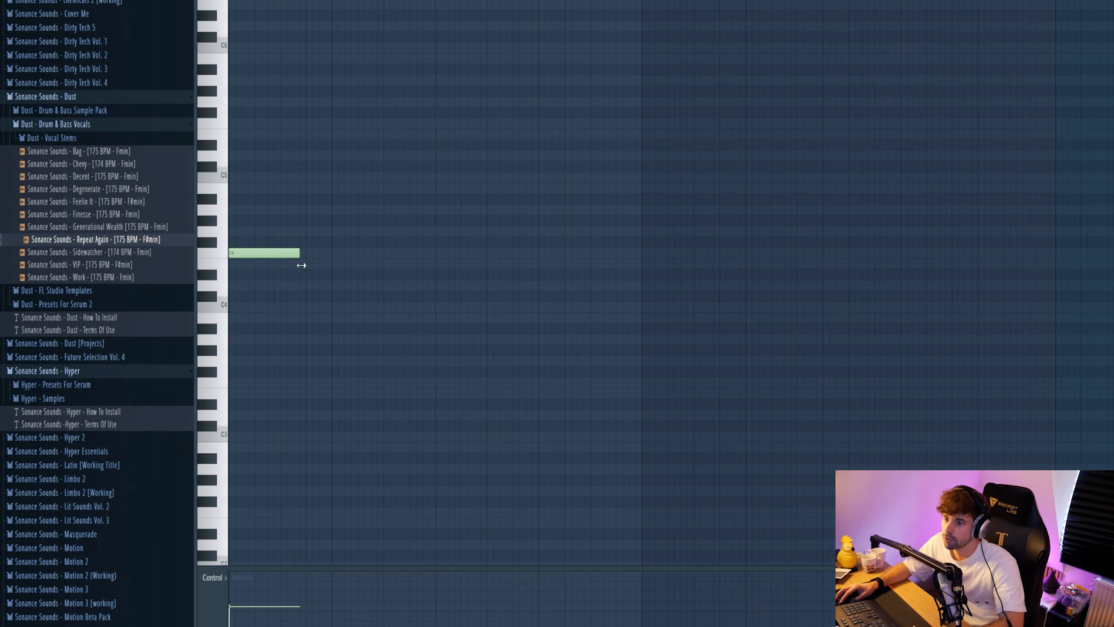
pyautogui.click(439, 229)
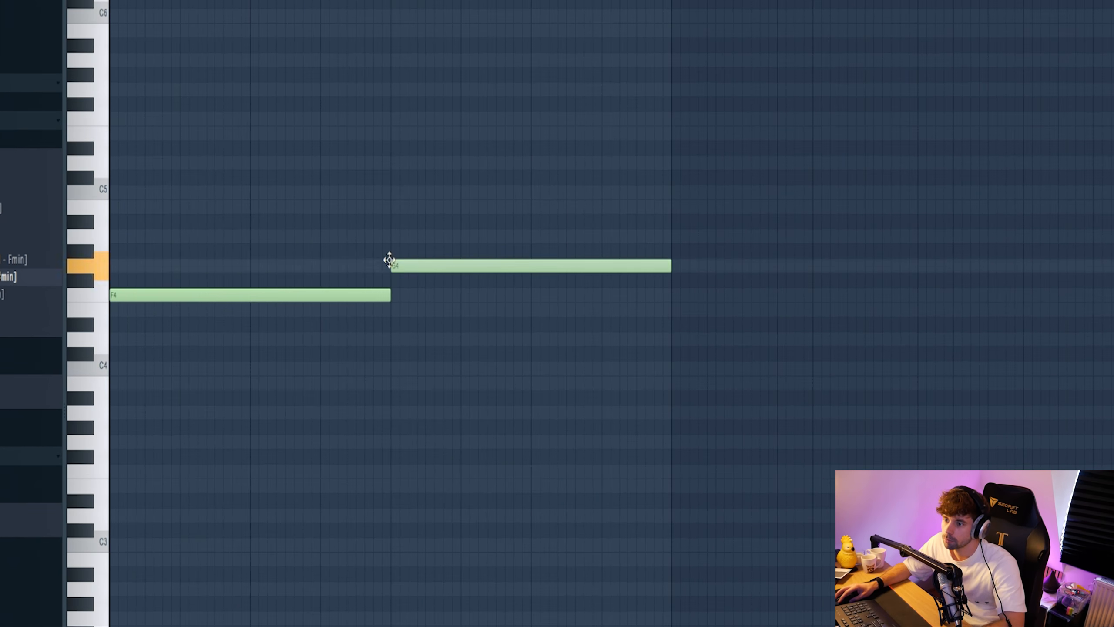
pyautogui.moveTo(411, 262); pyautogui.dragTo(414, 241)
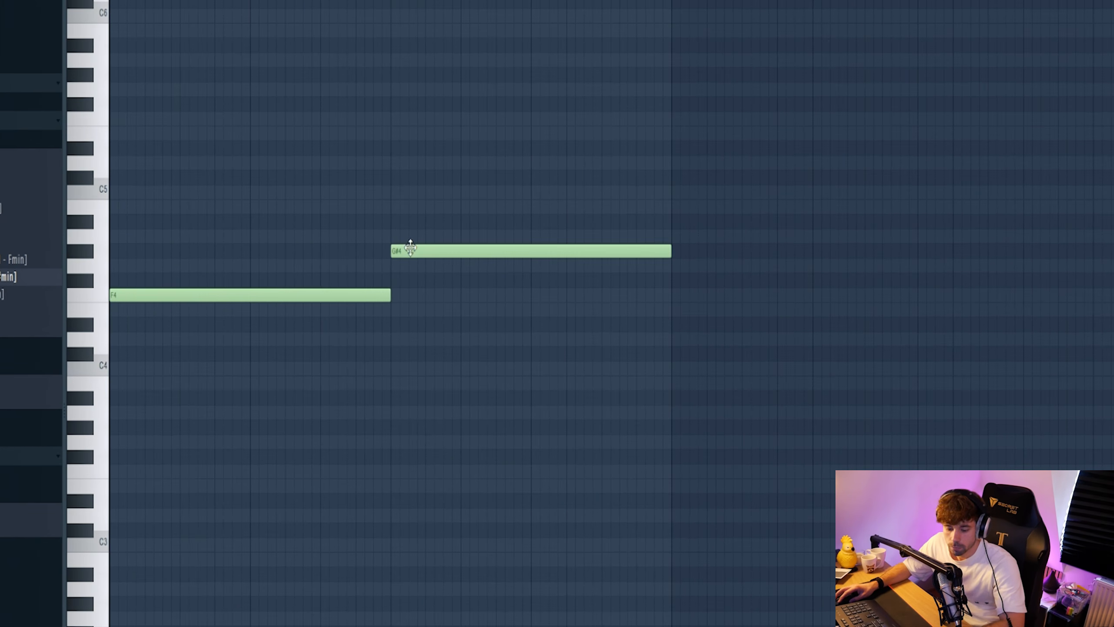
# Complete the reese pattern with a D#4 note and a fourth note just above F4, and play it with the vocal
pyautogui.click(679, 324)
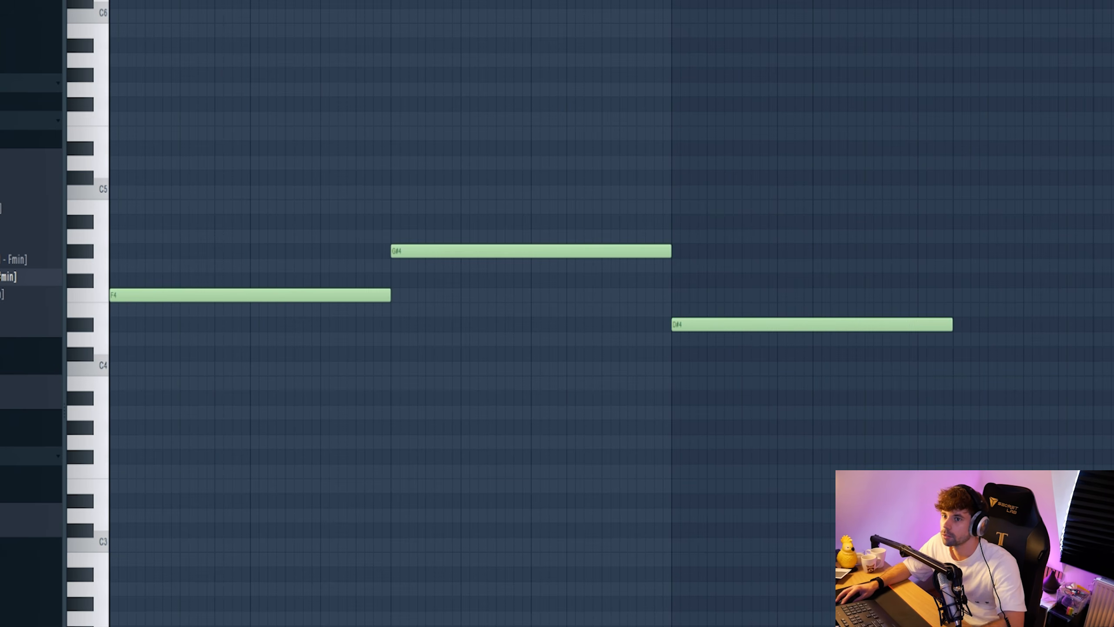
pyautogui.press('space')
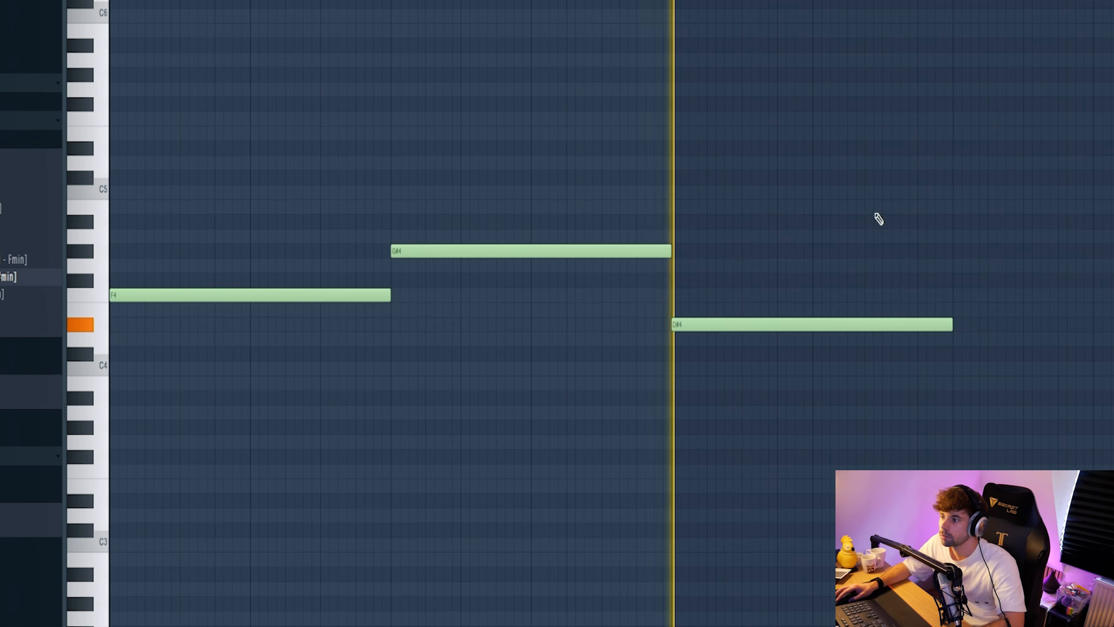
pyautogui.moveTo(971, 267); pyautogui.dragTo(993, 282)
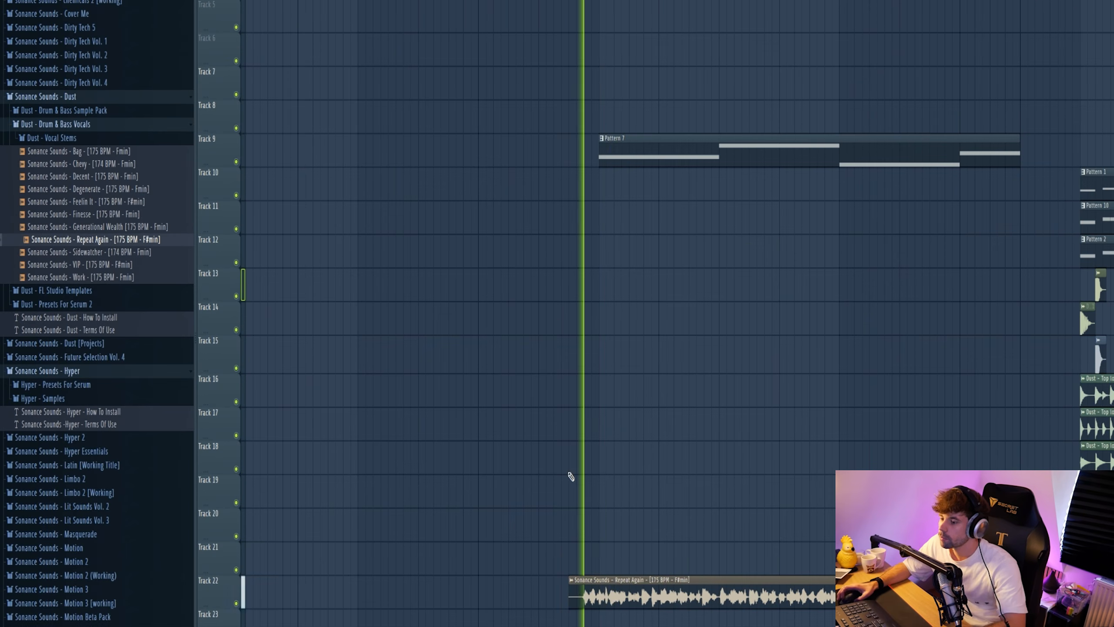
pyautogui.scroll(2, 586, 516)
pyautogui.scroll(-3, 666, 399)
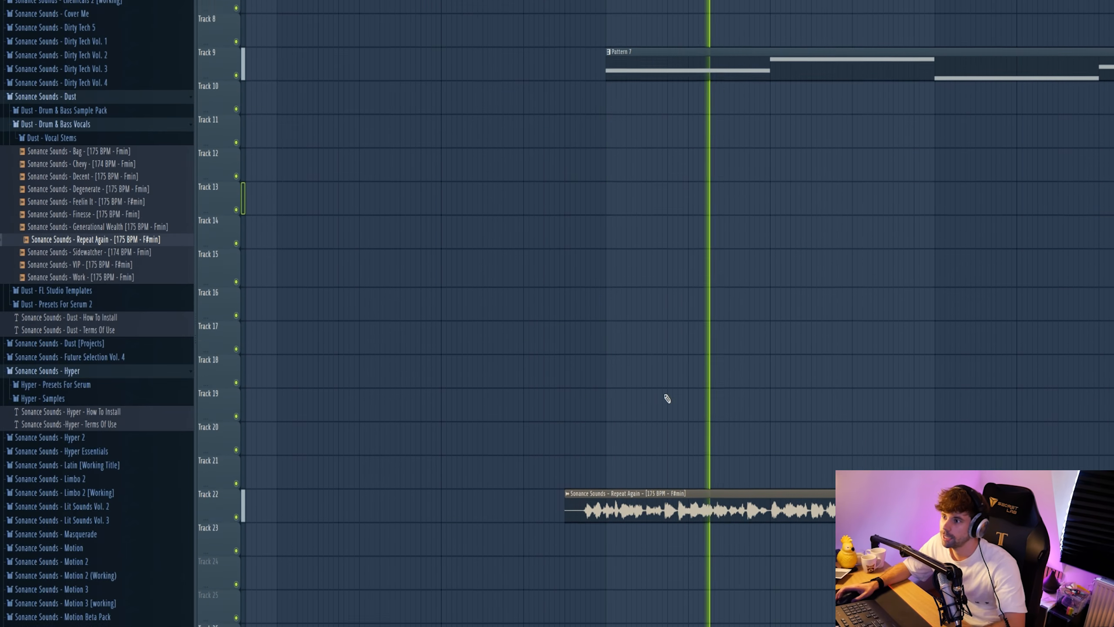
pyautogui.press('F9')
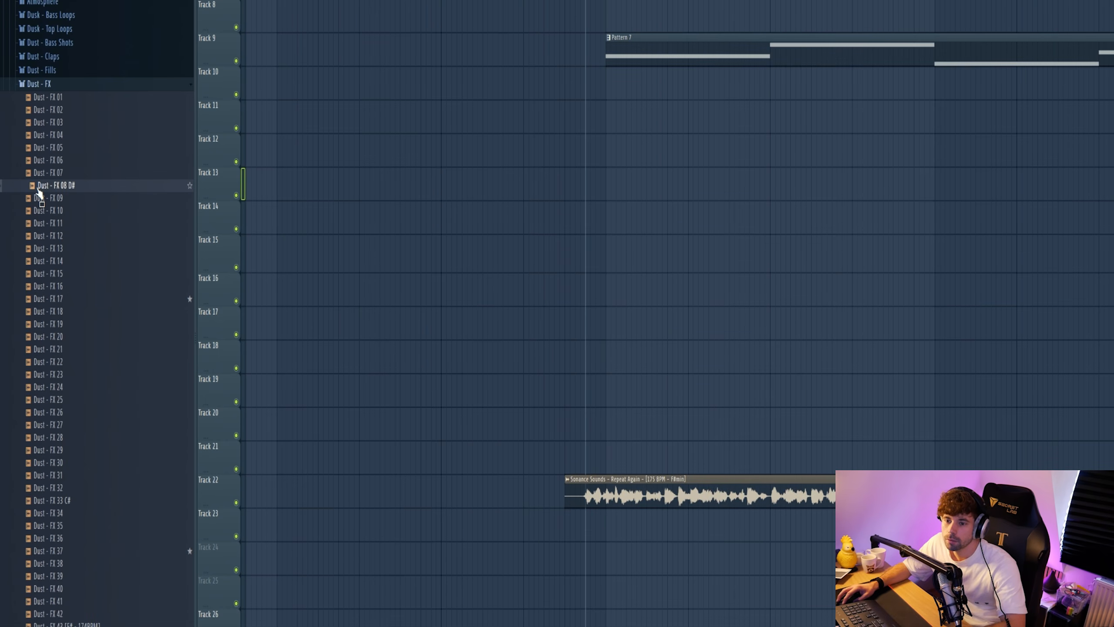
# Add the Dust - FX 08 D# sample on track 13 with its impact at the start of Pattern 7, and view its channel settings
pyautogui.moveTo(204, 228); pyautogui.dragTo(540, 187)
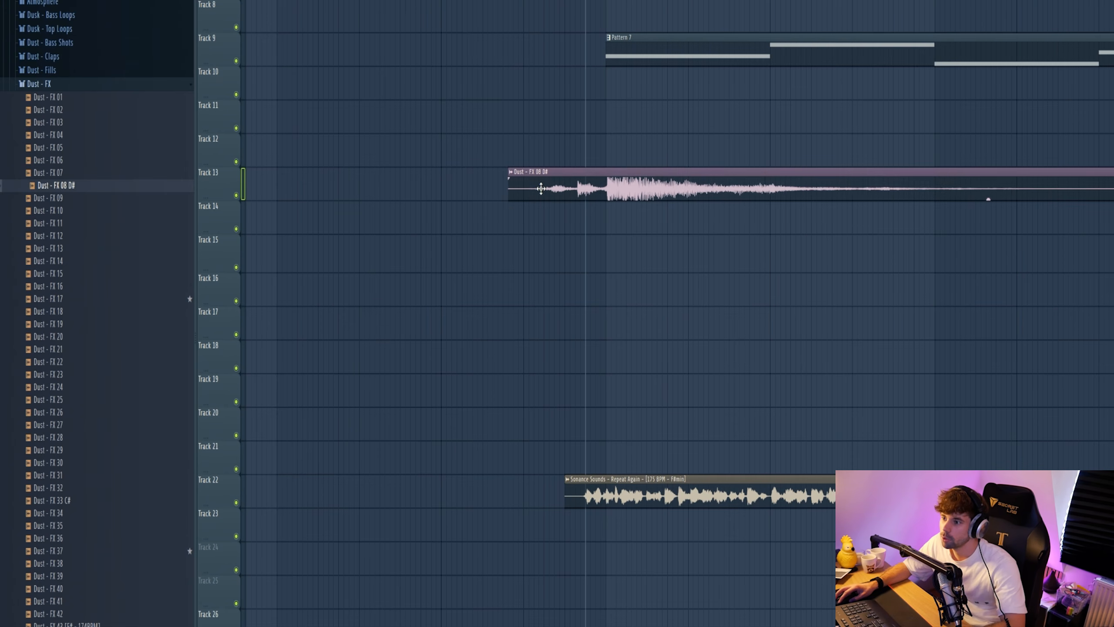
pyautogui.doubleClick(540, 187)
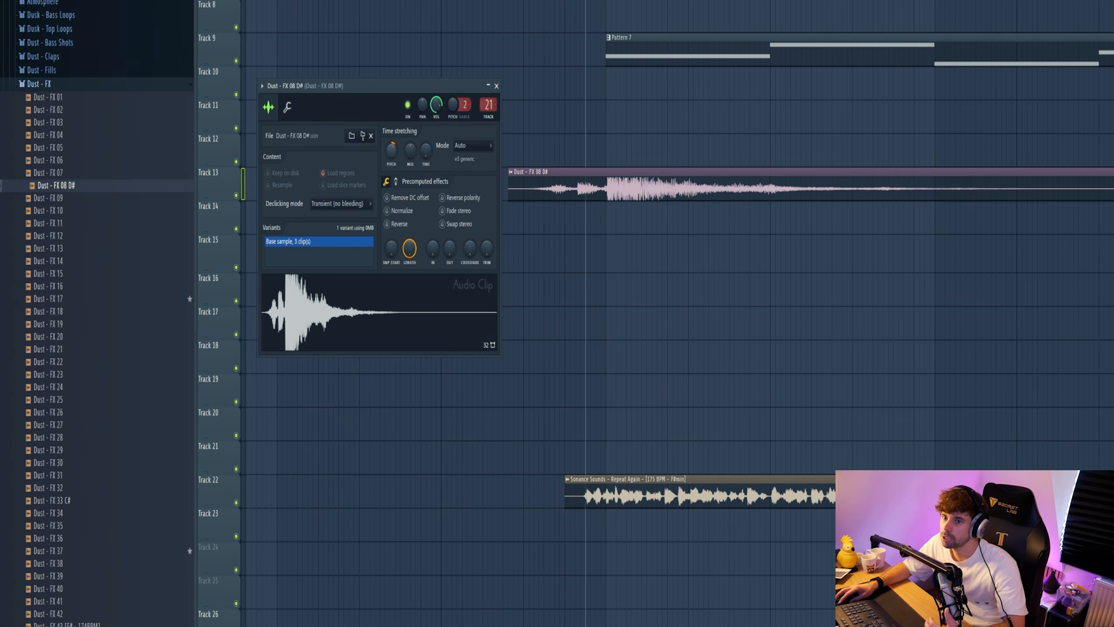
pyautogui.press('Escape')
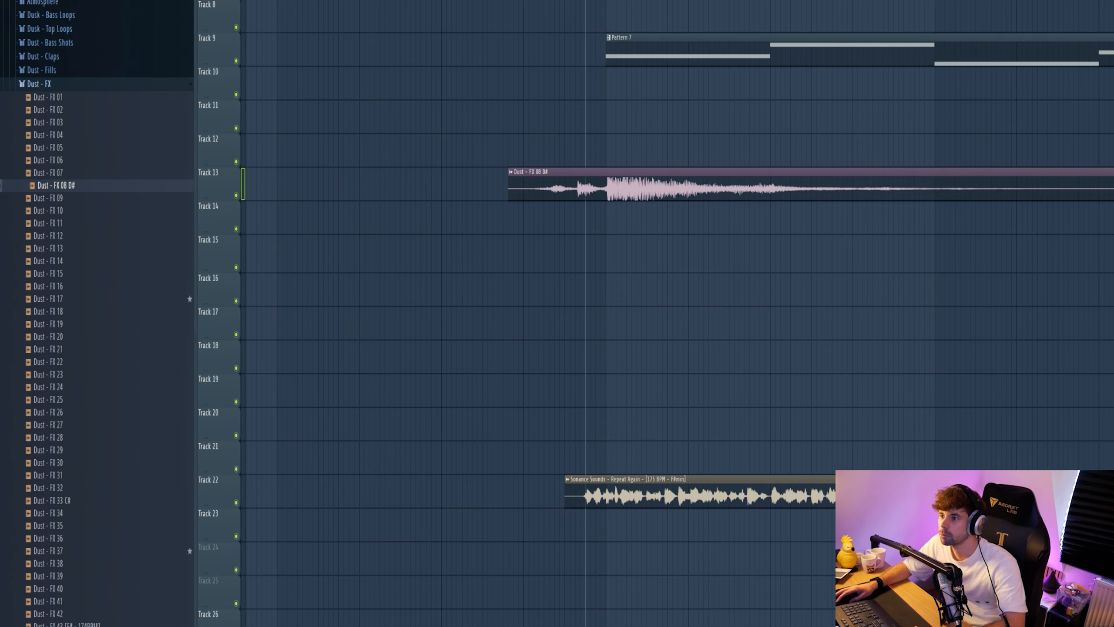
pyautogui.press('space')
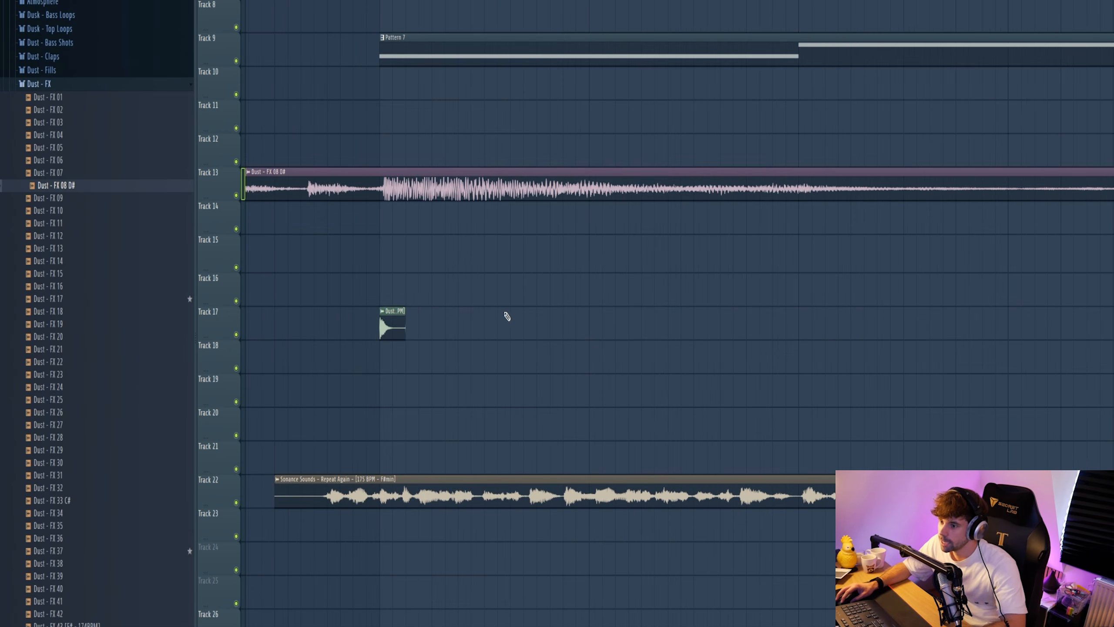
# Add a second short drum hit on track 17 after the first, and duplicate the pair for four evenly spaced hits
pyautogui.click(490, 330)
pyautogui.rightClick(528, 326)
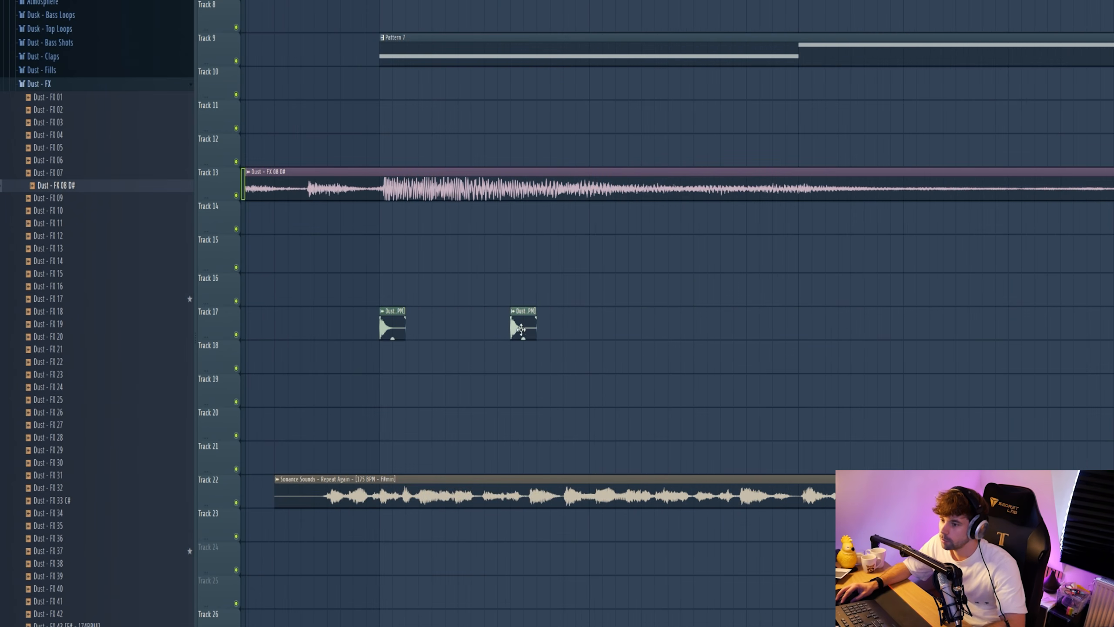
pyautogui.moveTo(578, 373); pyautogui.dragTo(381, 308)
pyautogui.press('space')
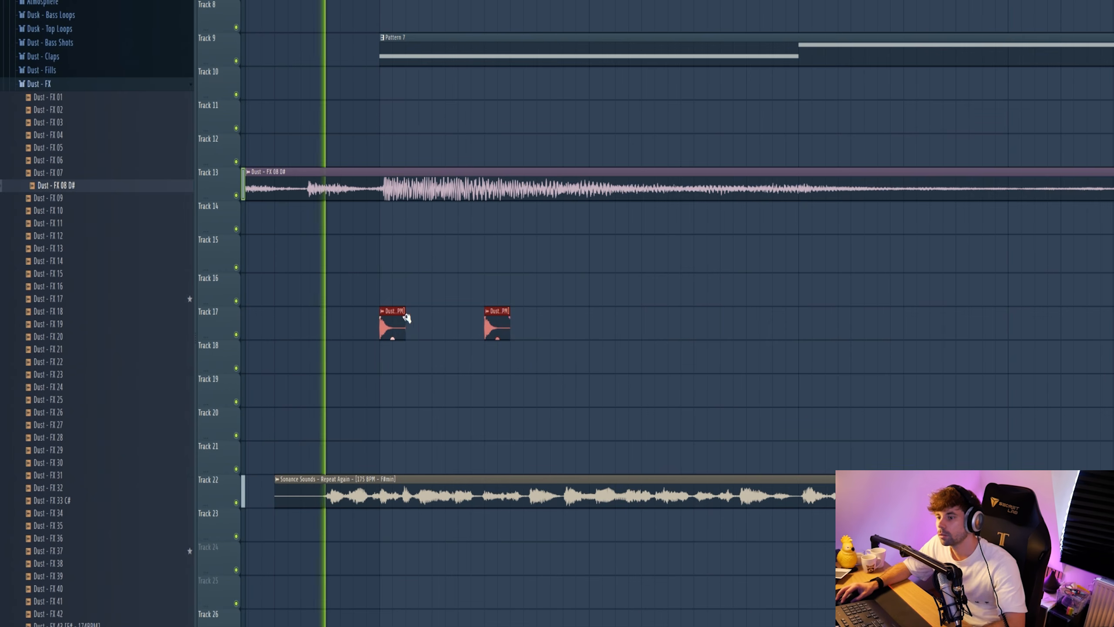
pyautogui.hotkey('ctrl', 'b')
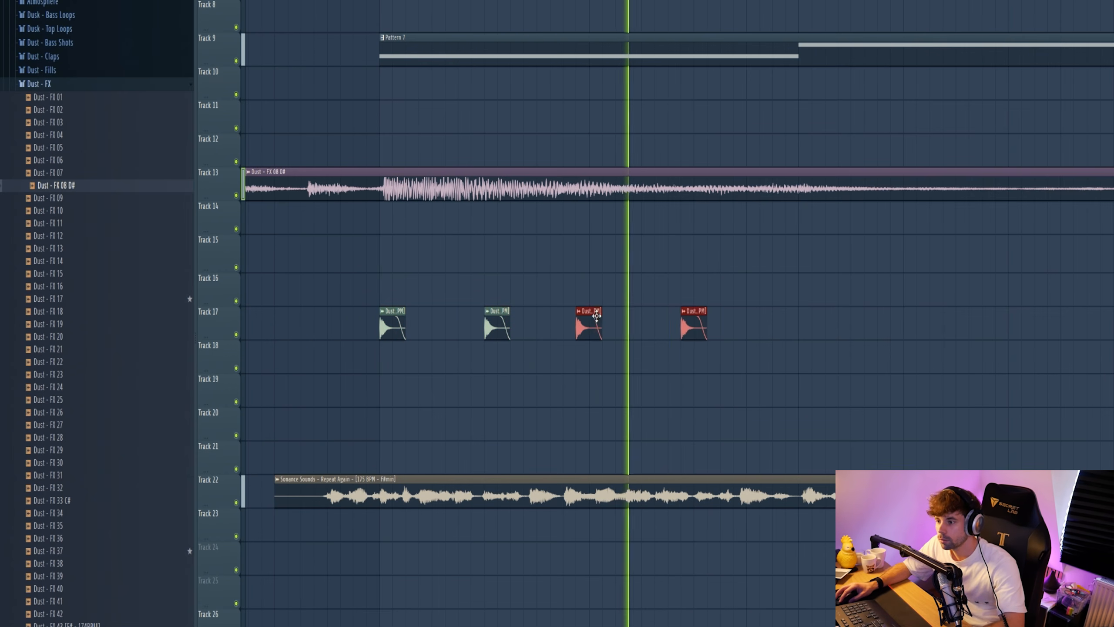
pyautogui.scroll(-3, 627, 365)
# Duplicate the four hits on track 17 so that eight evenly spaced hits cover the first half of Pattern 7
pyautogui.moveTo(411, 359); pyautogui.dragTo(701, 301)
pyautogui.press('space')
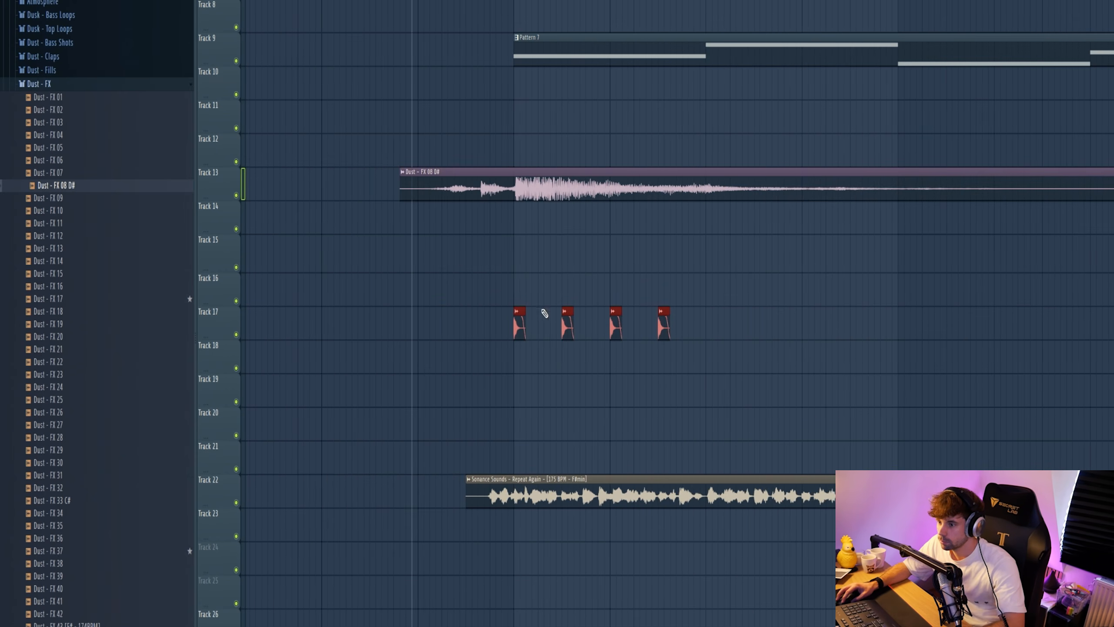
pyautogui.moveTo(521, 311); pyautogui.dragTo(714, 315)
pyautogui.click(916, 381)
pyautogui.press('space')
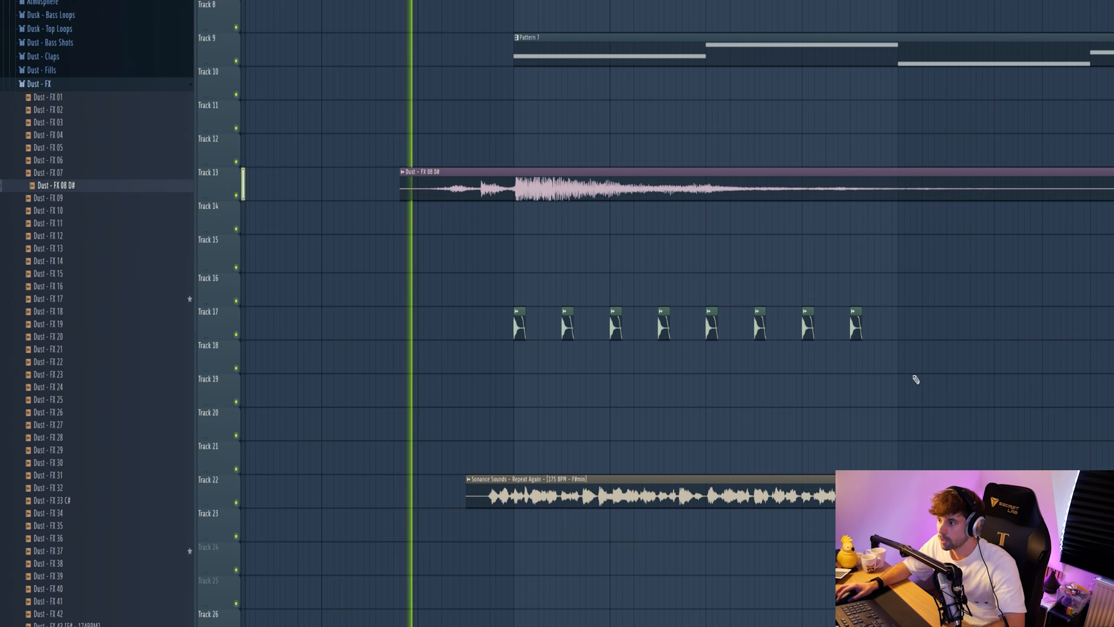
pyautogui.click(913, 323)
pyautogui.rightClick(915, 318)
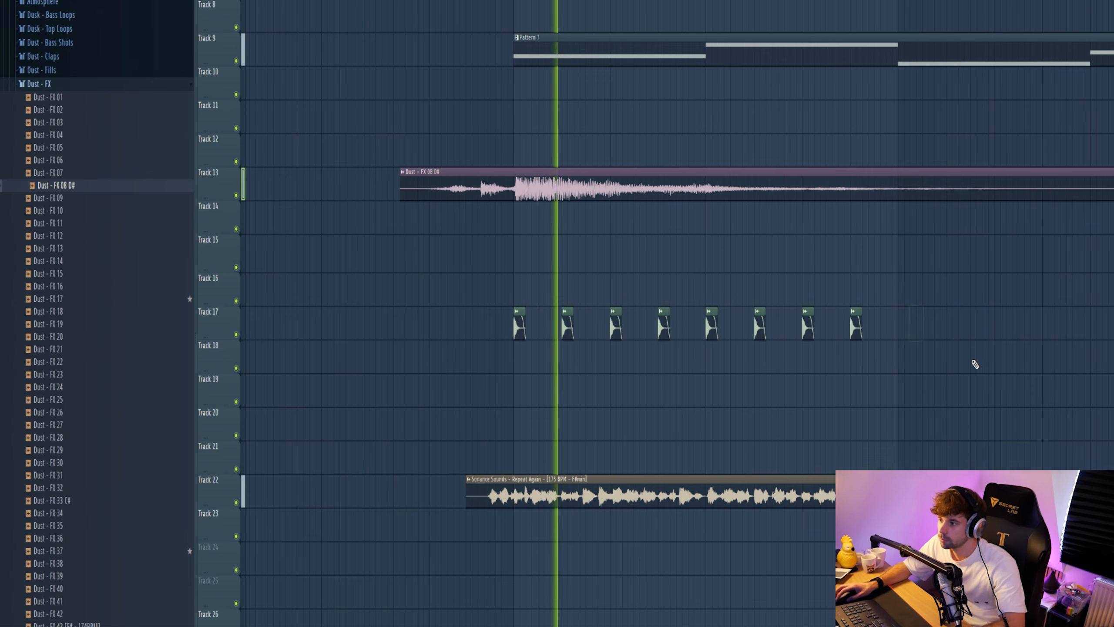
pyautogui.moveTo(972, 365); pyautogui.dragTo(572, 311)
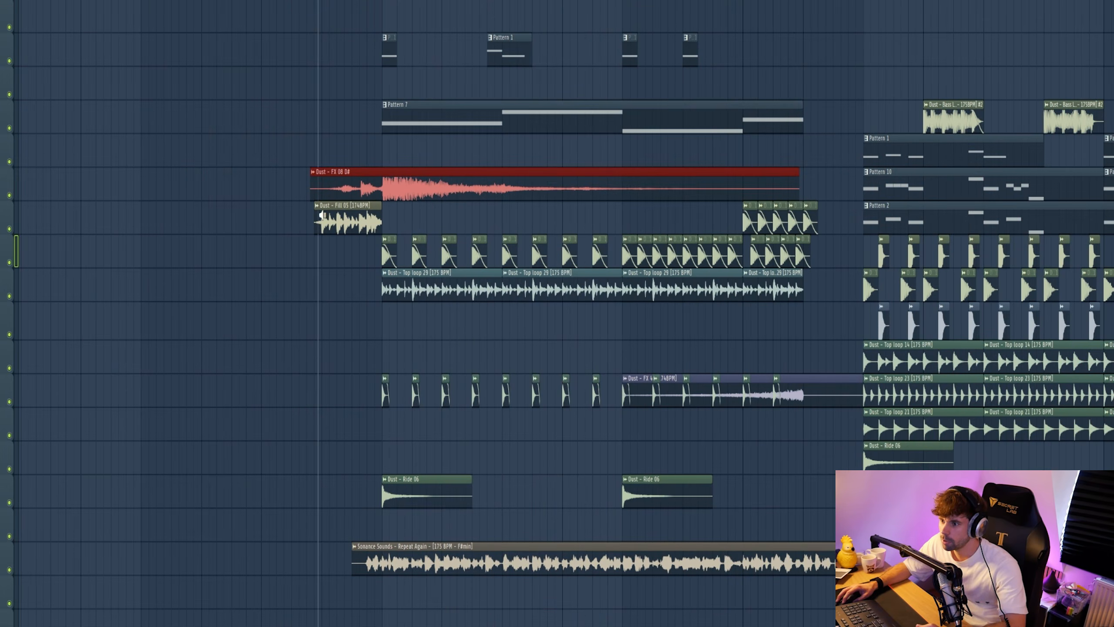
# Audition the fill before the intro, the Pattern 1 clips on track 7 and the rising FX on track 17
pyautogui.click(322, 215)
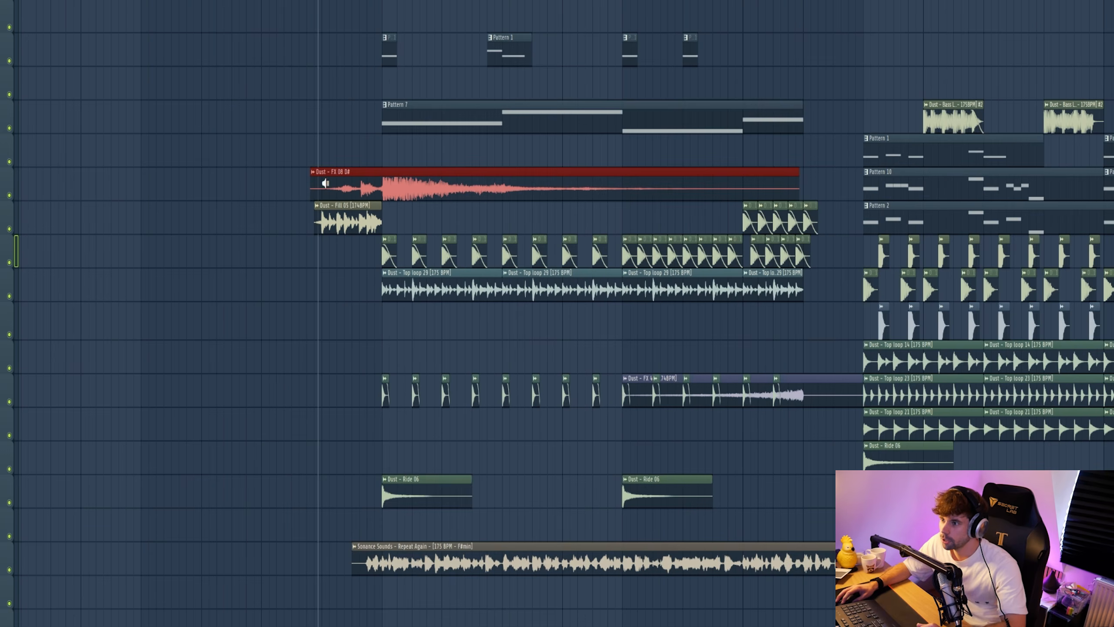
pyautogui.click(388, 57)
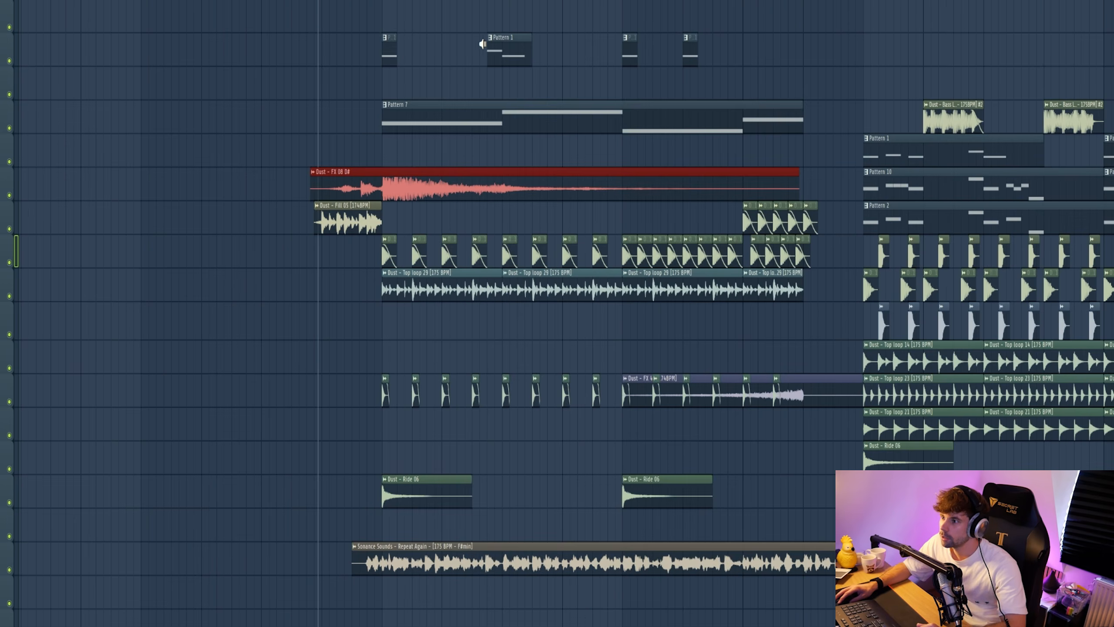
pyautogui.click(487, 47)
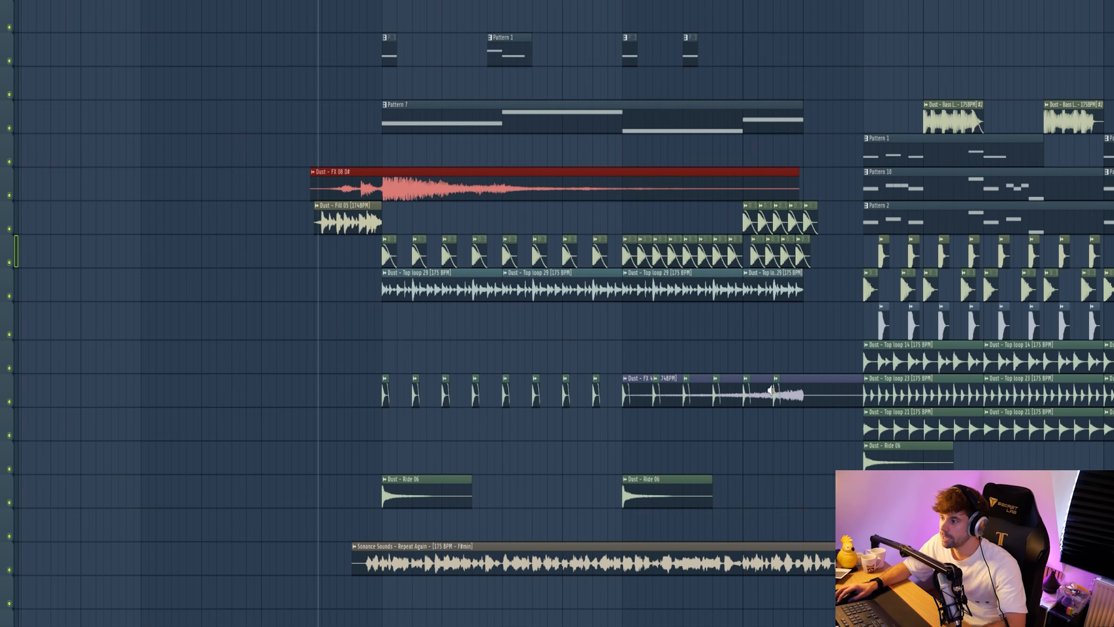
pyautogui.click(764, 393)
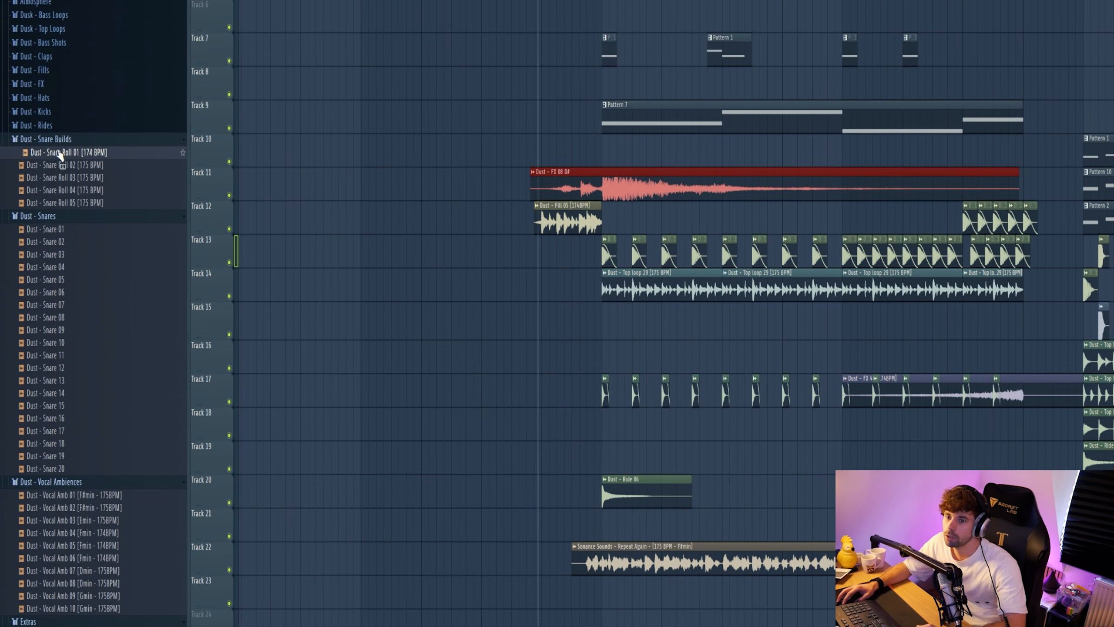
# Place Dust - Snare Roll 02 on track 15 over the second half of the intro, lower its clip volume, and play it
pyautogui.click(56, 169)
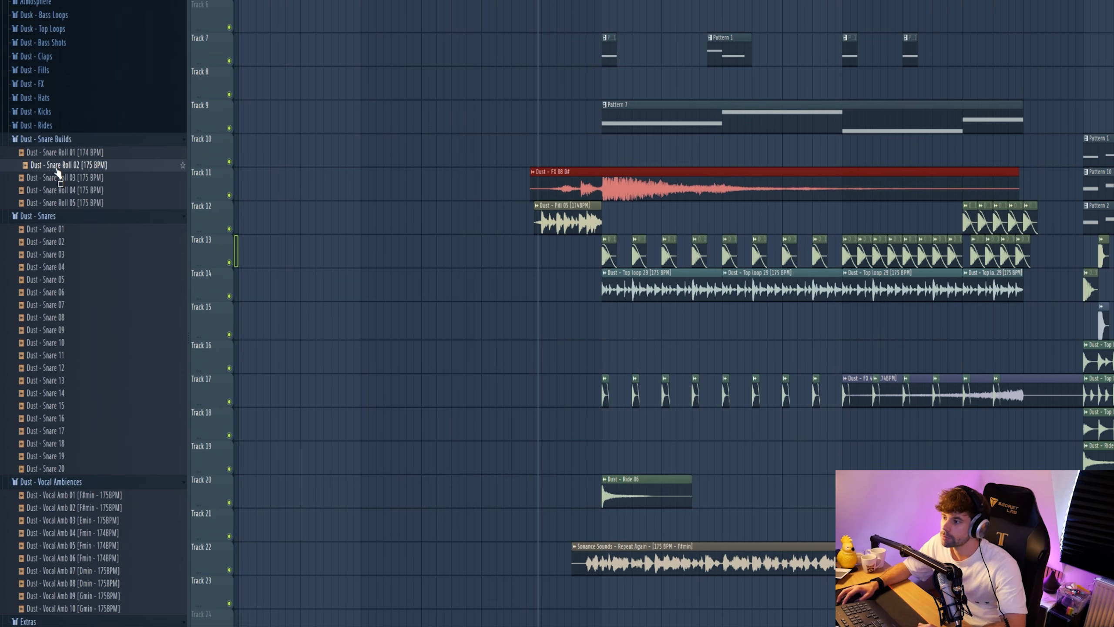
pyautogui.moveTo(57, 169); pyautogui.dragTo(839, 329)
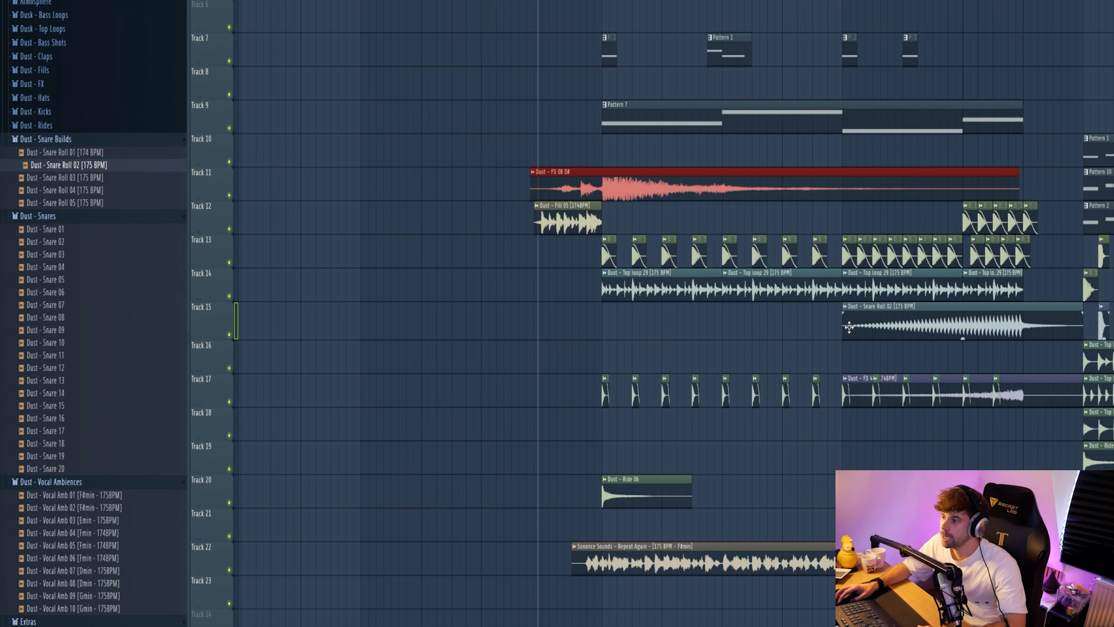
pyautogui.moveTo(963, 339); pyautogui.dragTo(962, 345)
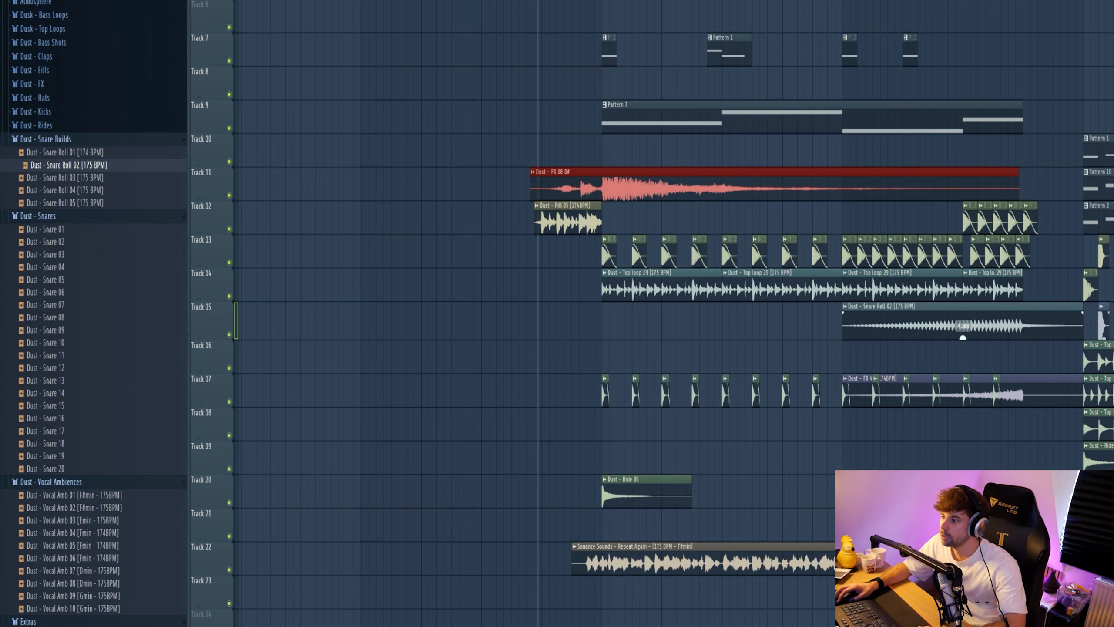
pyautogui.press('space')
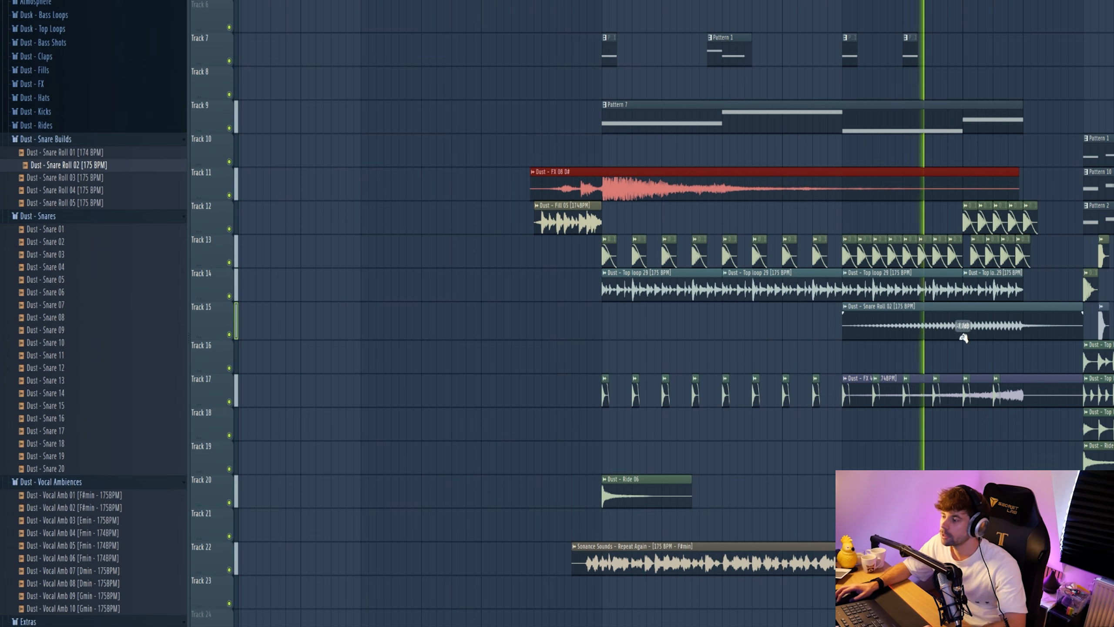
pyautogui.keyDown('ctrl'); pyautogui.scroll(-2, 758, 364); pyautogui.keyUp('ctrl')
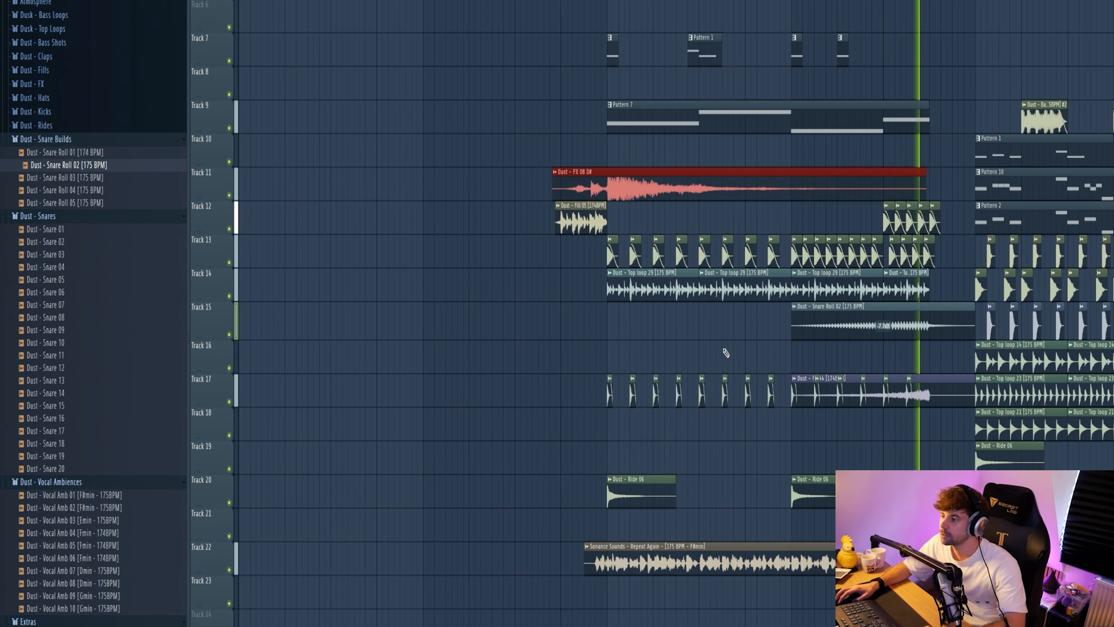
pyautogui.press('space')
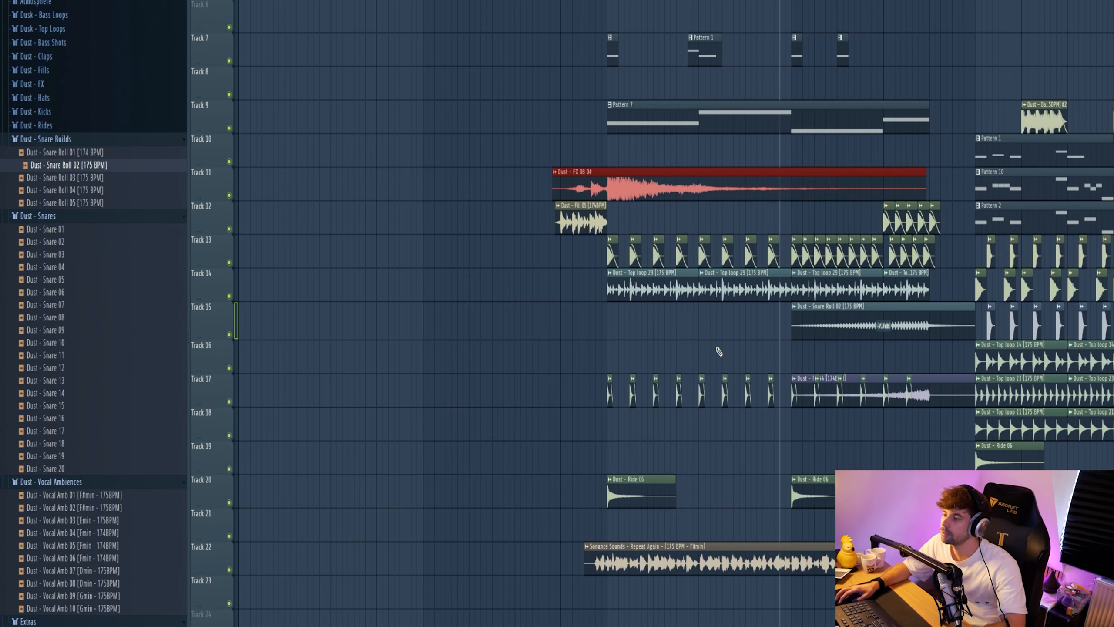
# Open Fruity Parametric EQ 2 on the Master channel and sweep its band 1 frequency during playback
pyautogui.press('F9')
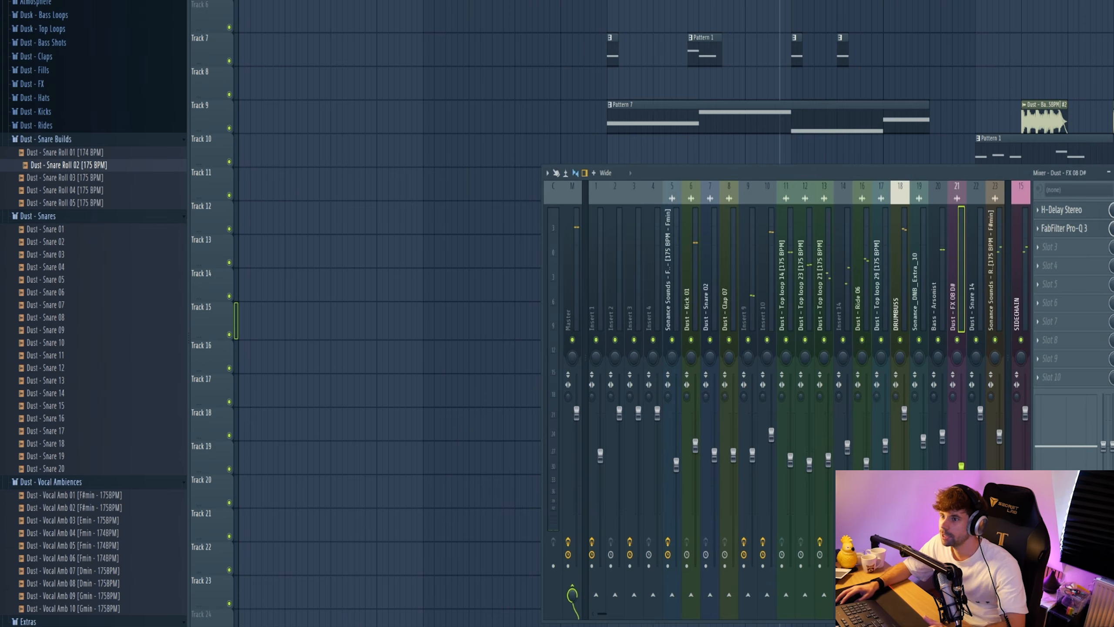
pyautogui.click(565, 262)
pyautogui.click(1070, 210)
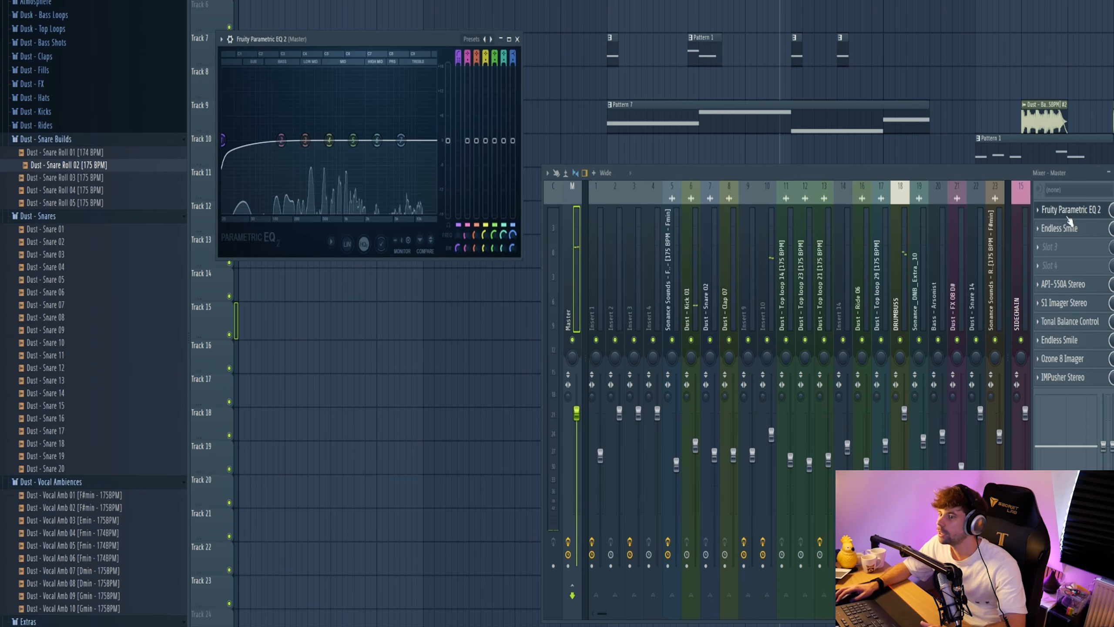
pyautogui.moveTo(415, 44); pyautogui.dragTo(749, 148)
pyautogui.press('space')
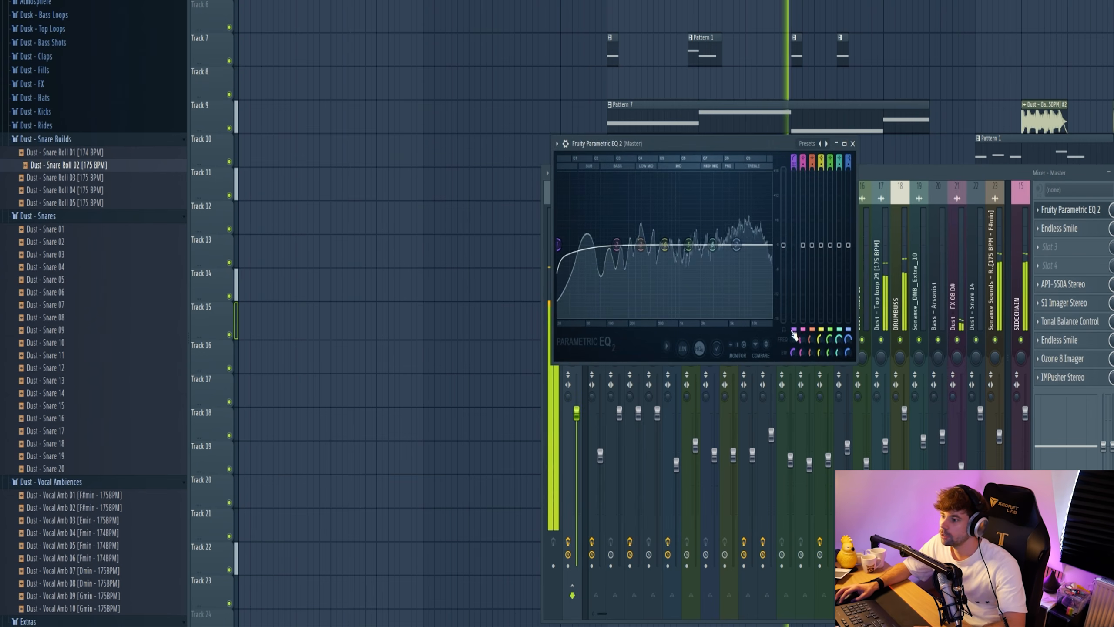
pyautogui.moveTo(577, 245)
pyautogui.mouseDown()
pyautogui.moveTo(623, 244)
pyautogui.moveTo(558, 245)
pyautogui.mouseUp()
# Open Endless Smile in slot 2 of the Master channel and adjust its Intensity
pyautogui.click(1059, 228)
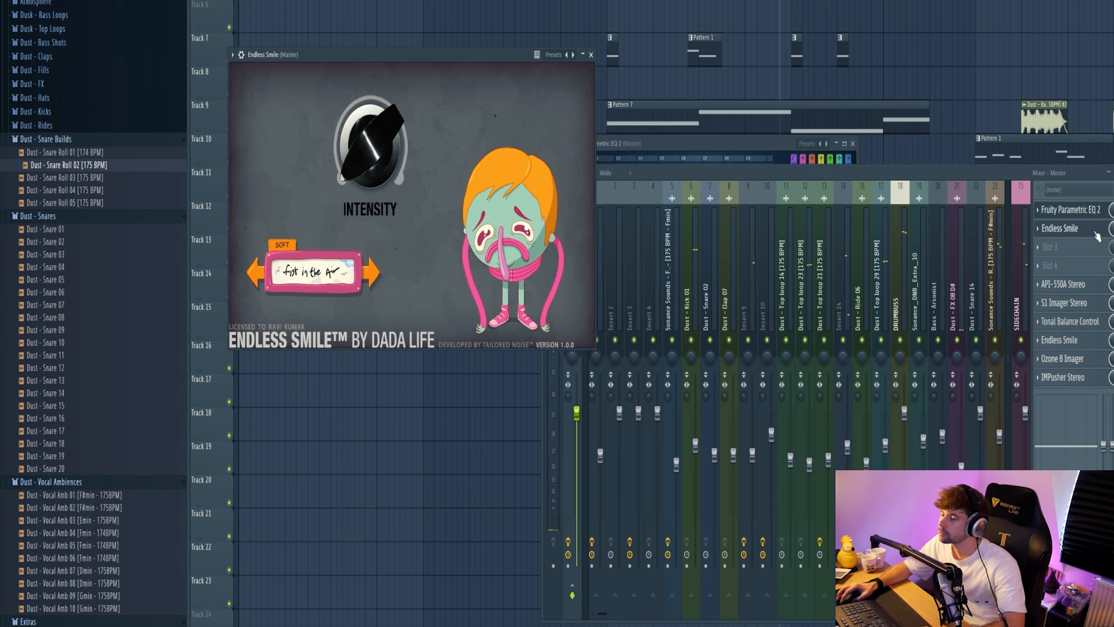
pyautogui.moveTo(364, 156); pyautogui.dragTo(366, 119)
pyautogui.rightClick(413, 544)
pyautogui.press('space')
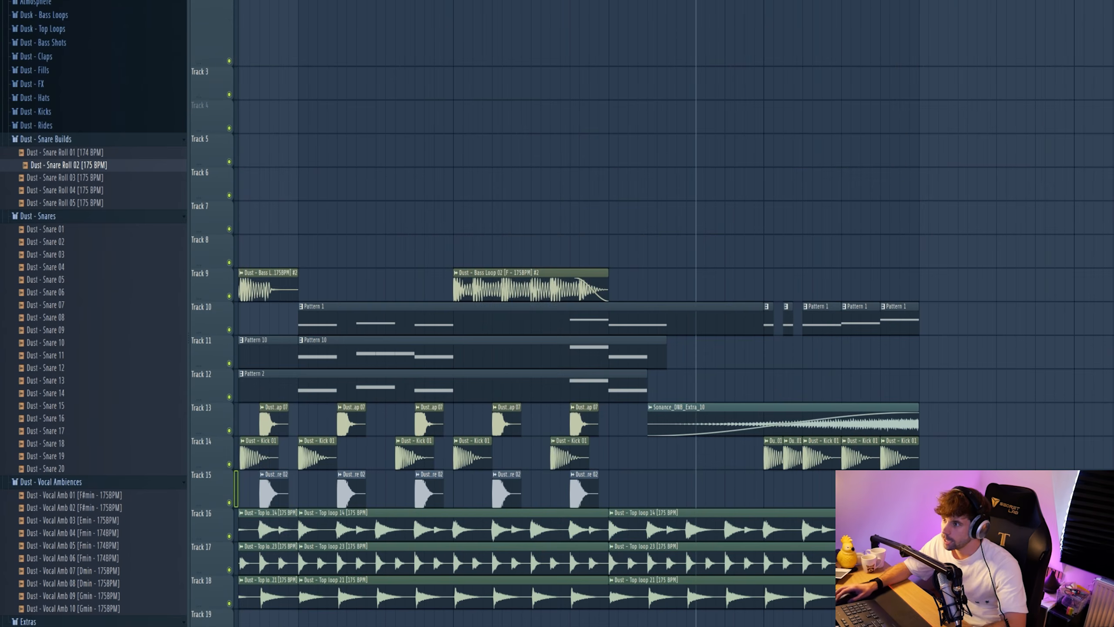
# Play the end of the drop and audition the long Pattern 1 clip on track 10 in solo
pyautogui.scroll(2, 785, 444)
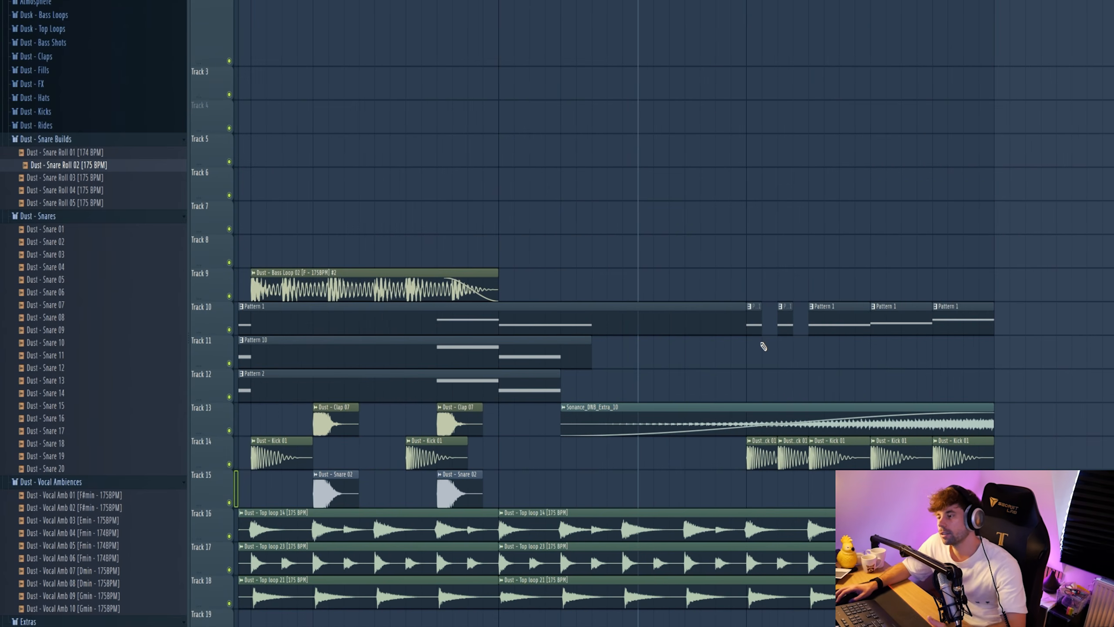
pyautogui.press('space')
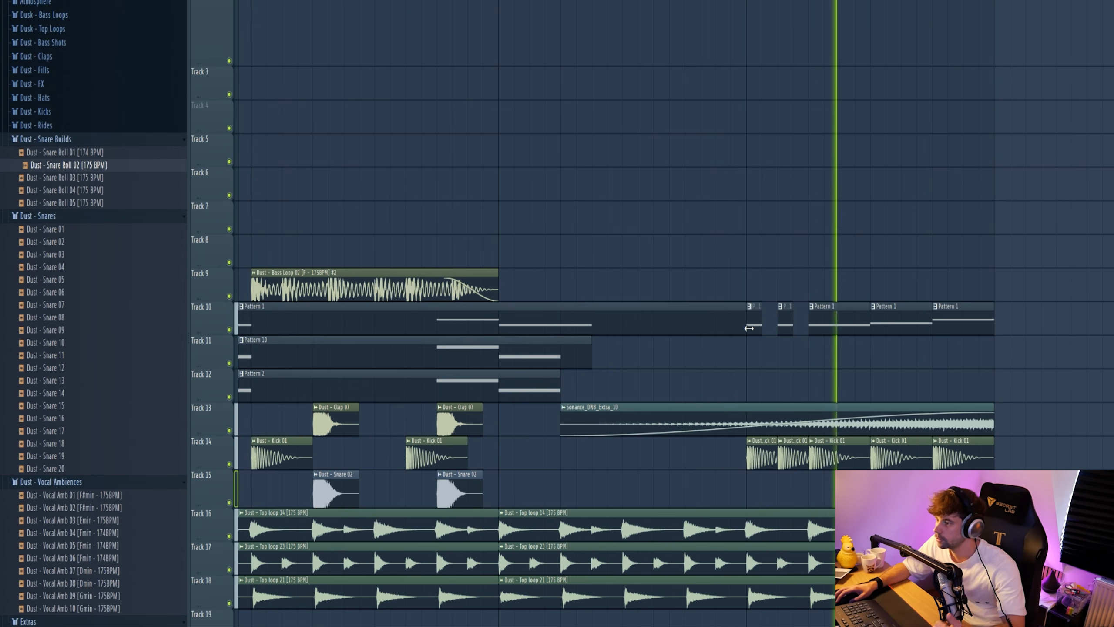
pyautogui.press('space')
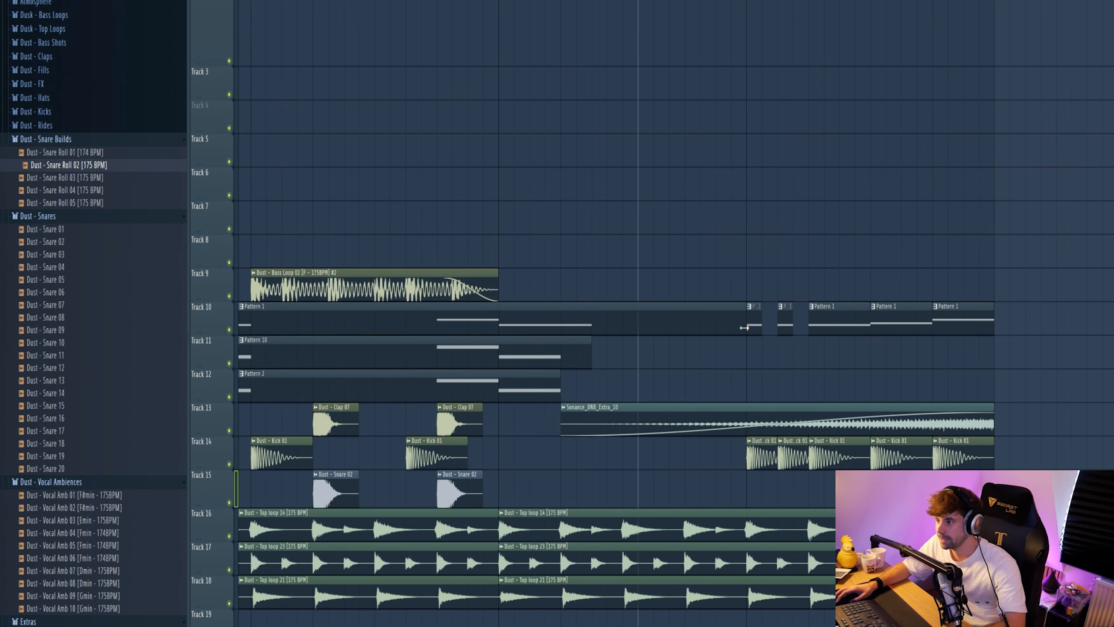
pyautogui.scroll(-3, 772, 352)
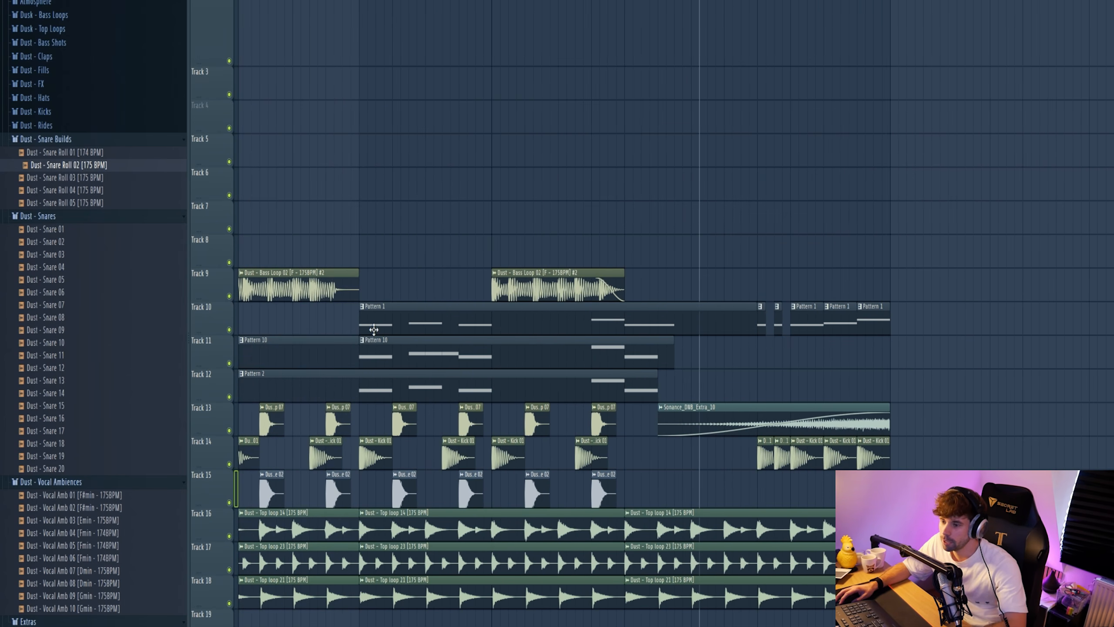
pyautogui.click(361, 327)
pyautogui.click(404, 319)
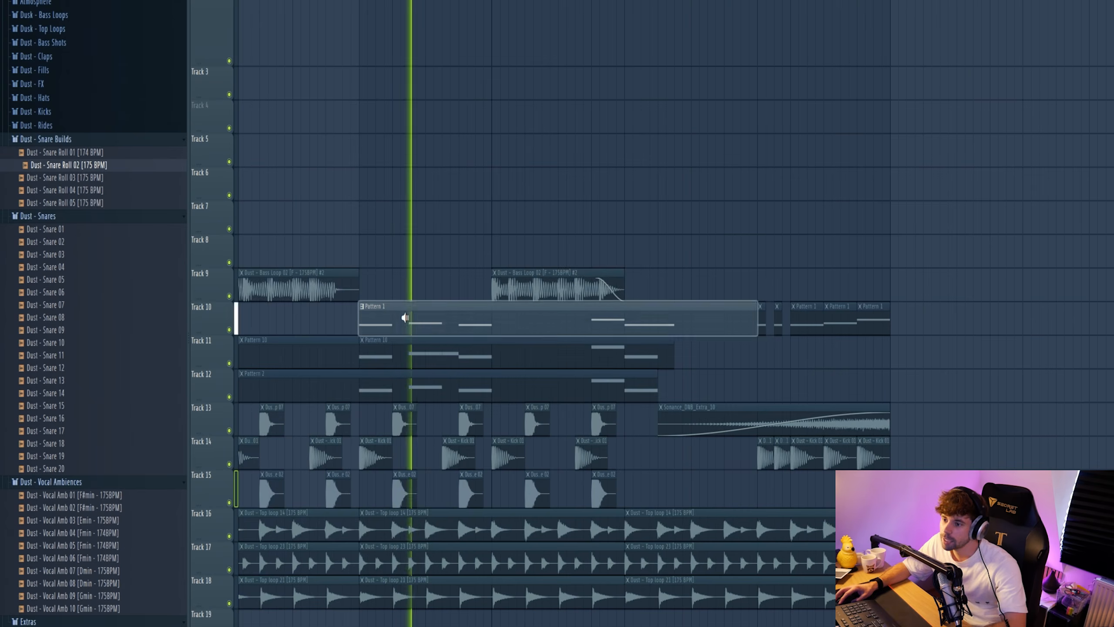
pyautogui.click(576, 321)
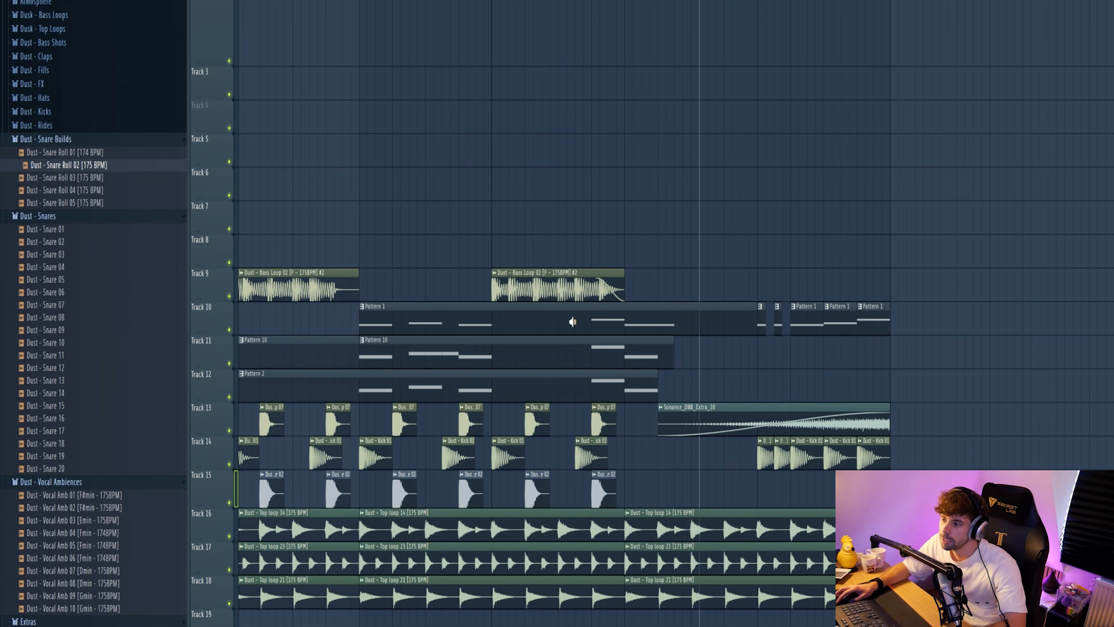
# Move the duplicated drop clips so they start directly after the first drop, and deselect them
pyautogui.press('space')
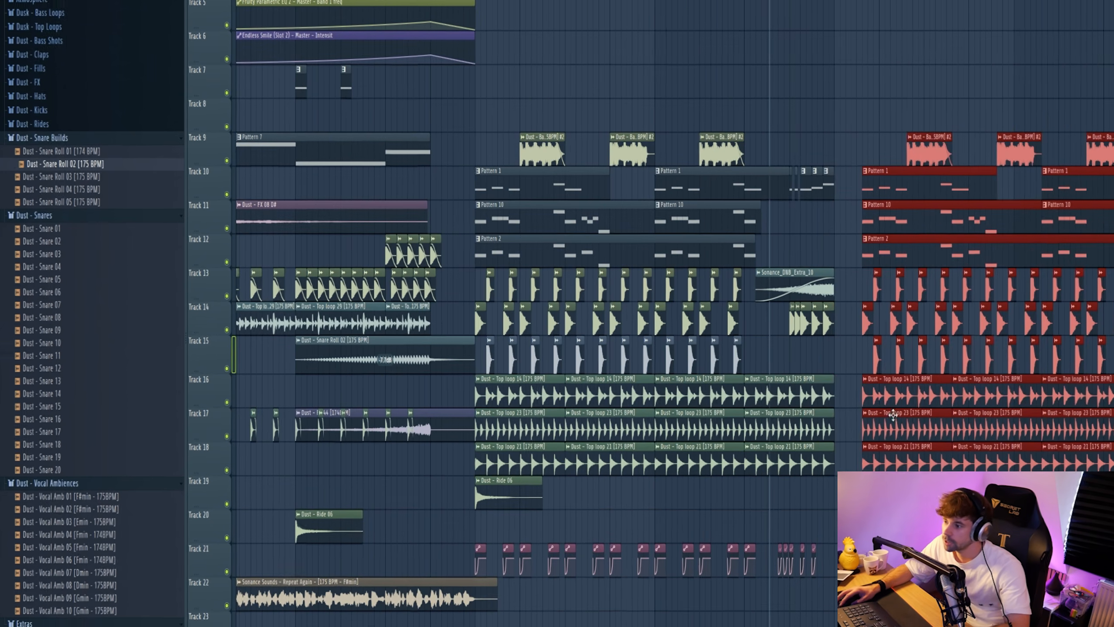
pyautogui.moveTo(893, 414); pyautogui.dragTo(862, 409)
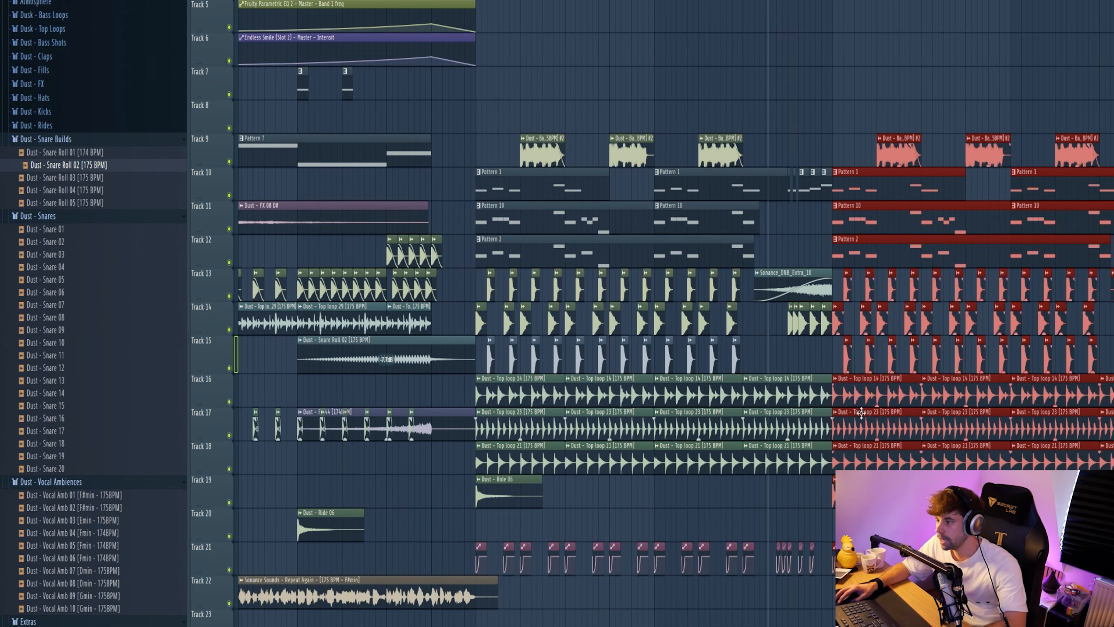
pyautogui.hotkey('ctrl', 'd')
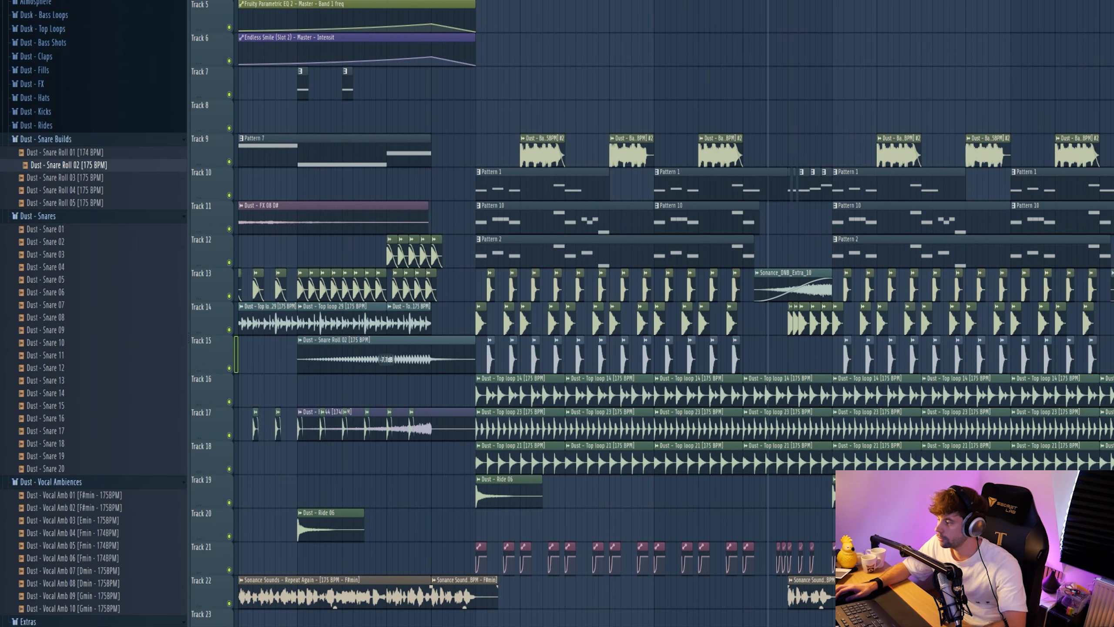